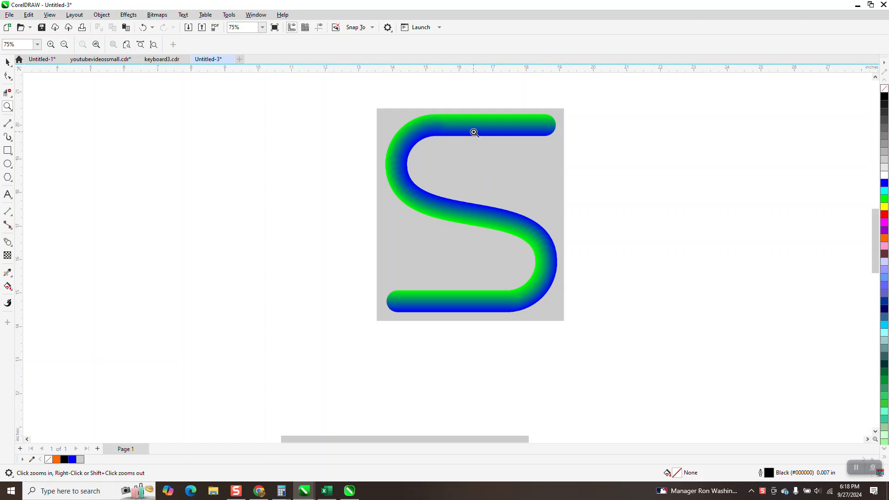
- Move the reference S bitmap to the right to clear drawing space beside it
right_click(527, 230)
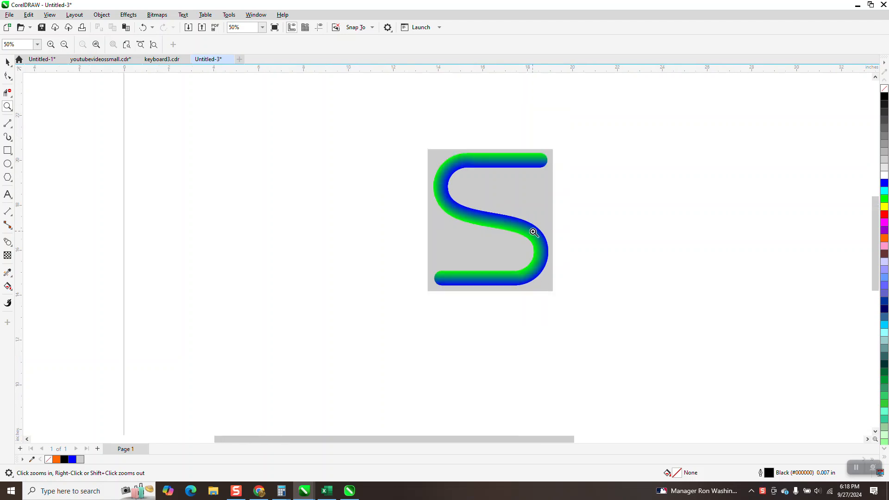
left_click(8, 62)
left_click_drag(445, 186, 663, 183)
- Draw a circle about 3.39 inches in diameter and place a copy diagonally below and to its right
left_click(7, 164)
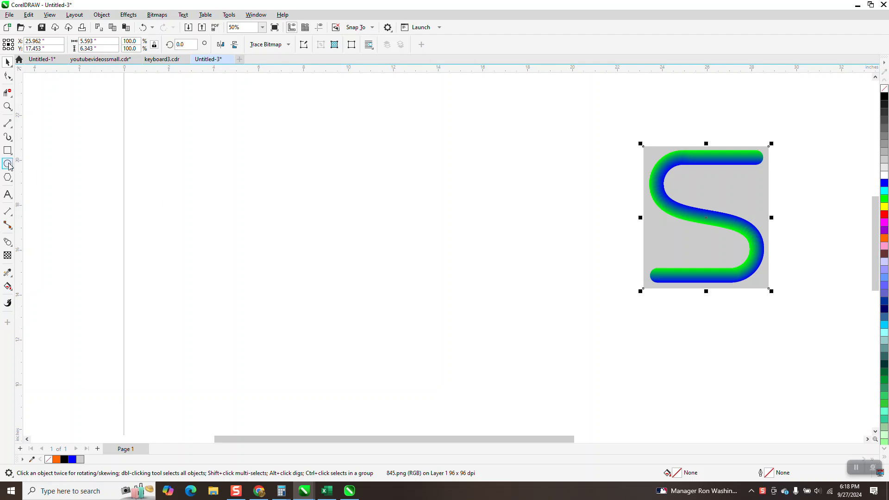
left_click_drag(402, 205, 354, 282)
left_click(10, 64)
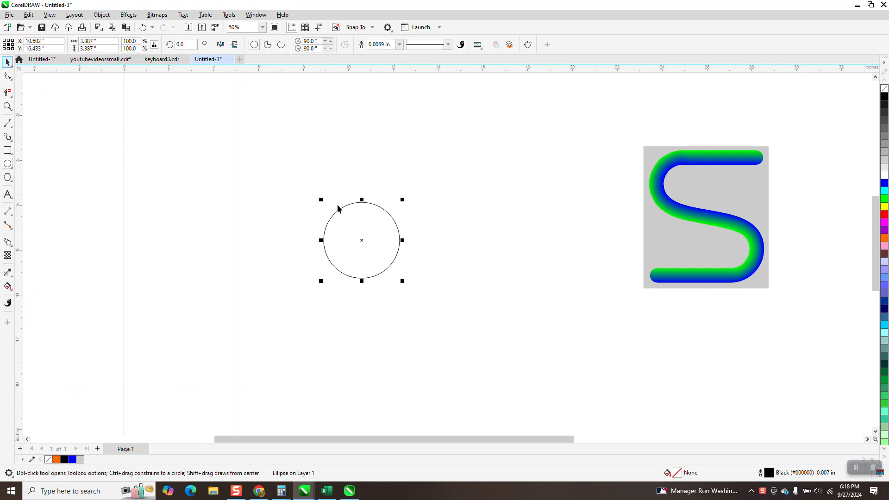
left_click_drag(361, 236, 457, 340)
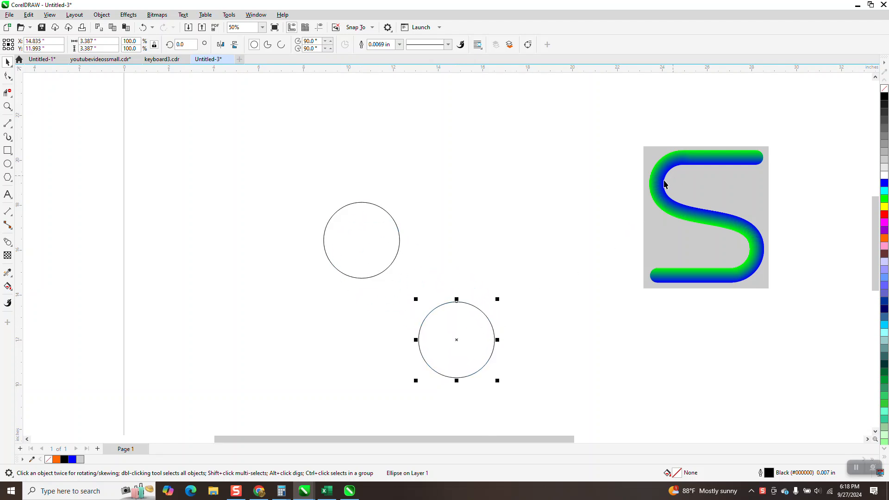
- Draw a horizontal 2-point line about 5.4 inches long, extending right from the top of the upper circle
left_click(8, 125)
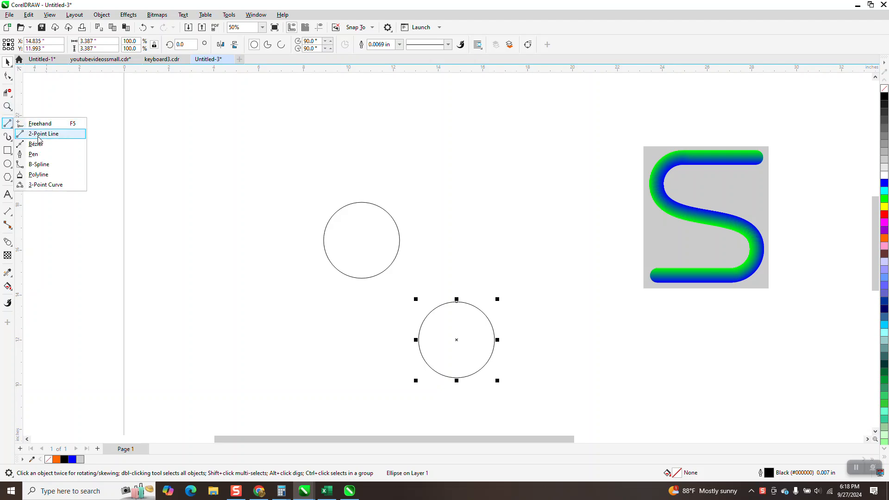
left_click(39, 136)
left_click_drag(362, 202, 487, 202)
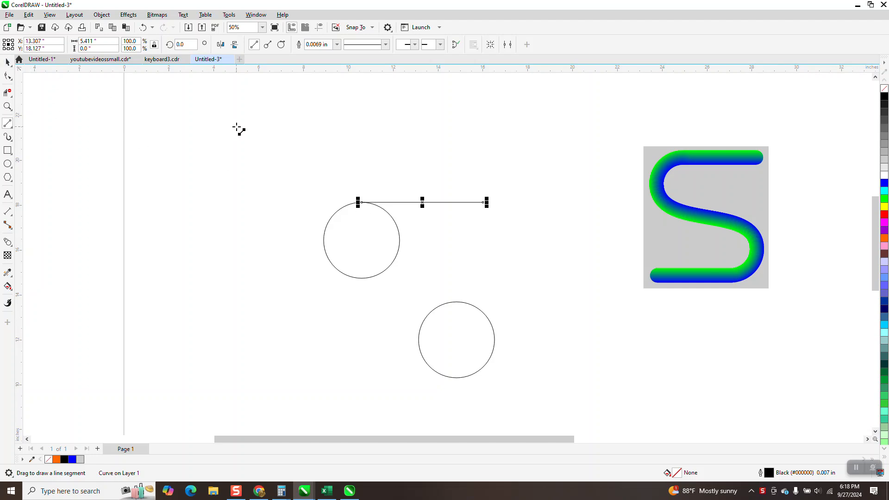
- Place a copy of the horizontal line with its right end at the bottom of the lower circle
left_click(7, 62)
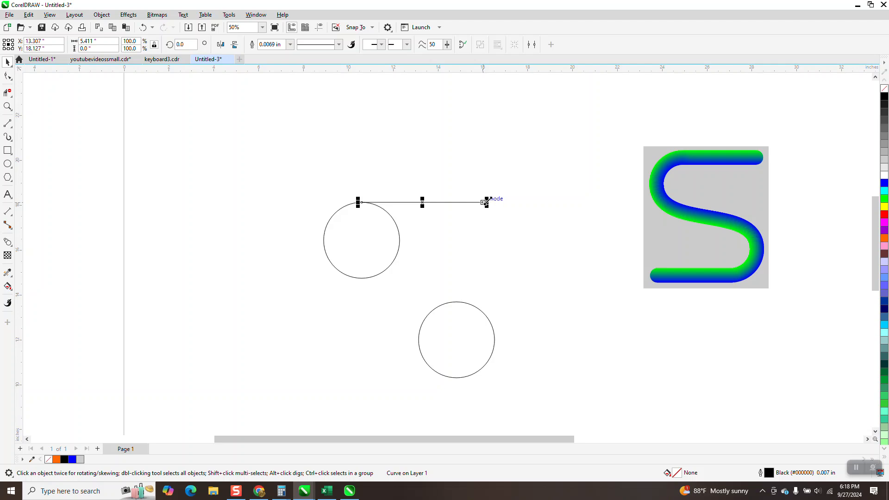
left_click_drag(484, 203, 461, 377)
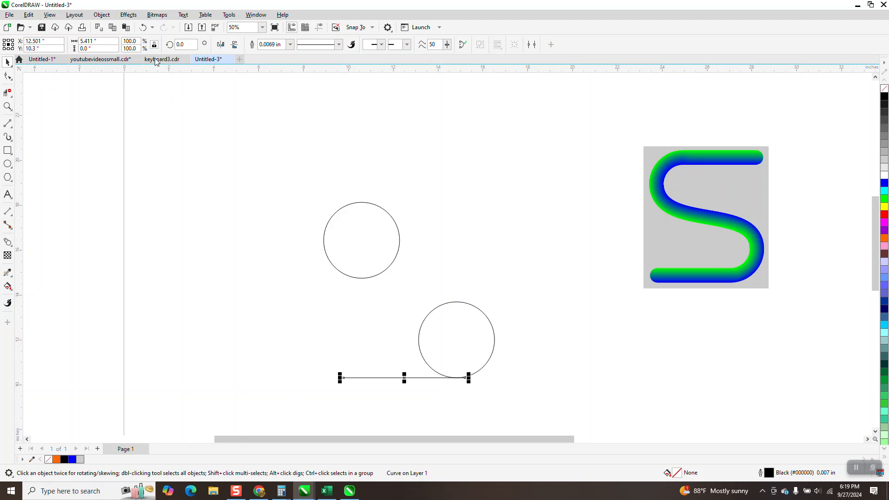
left_click(143, 27)
key("ctrl+v")
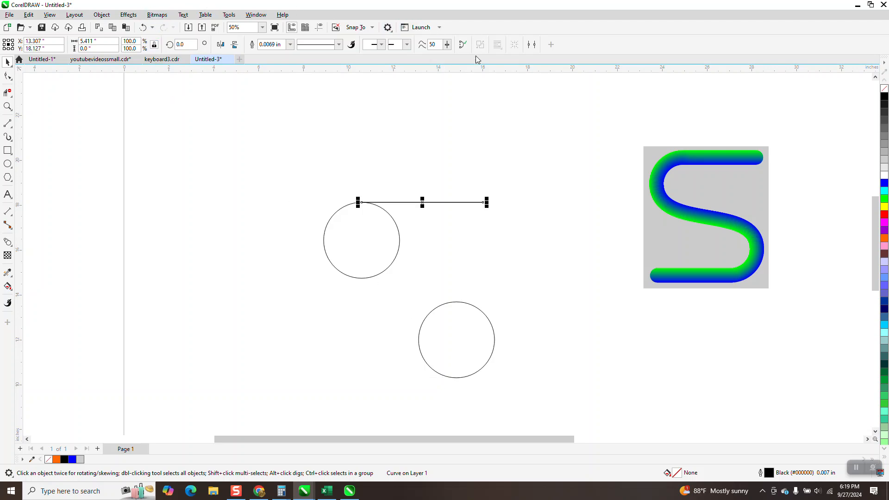
left_click_drag(483, 203, 462, 379)
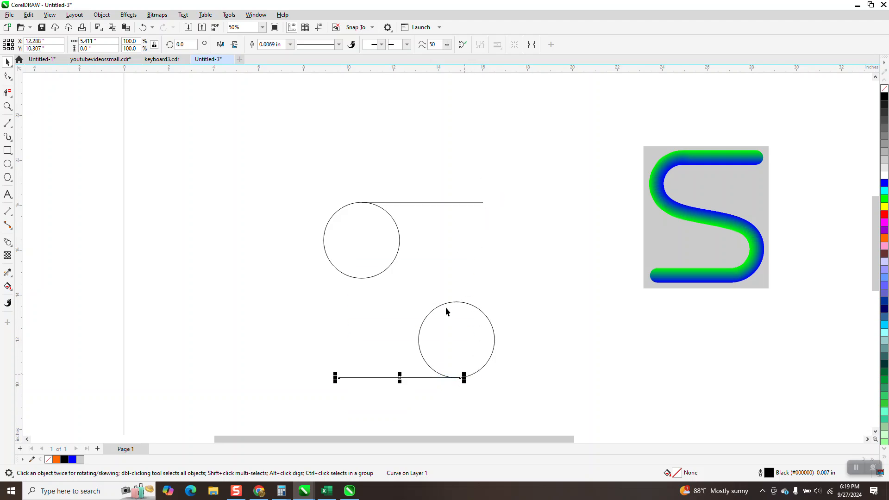
mouse_move(463, 379)
left_mouse_down()
mouse_move(461, 413)
mouse_move(457, 379)
left_mouse_up()
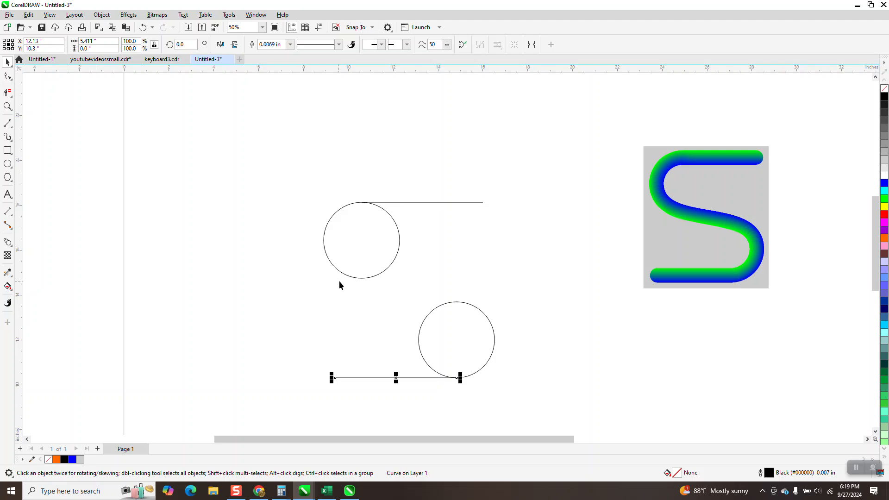
- Connect the upper circle's bottom to the lower circle's top with a diagonal line, and delete the inner circle segments to leave an S outline
left_click(7, 123)
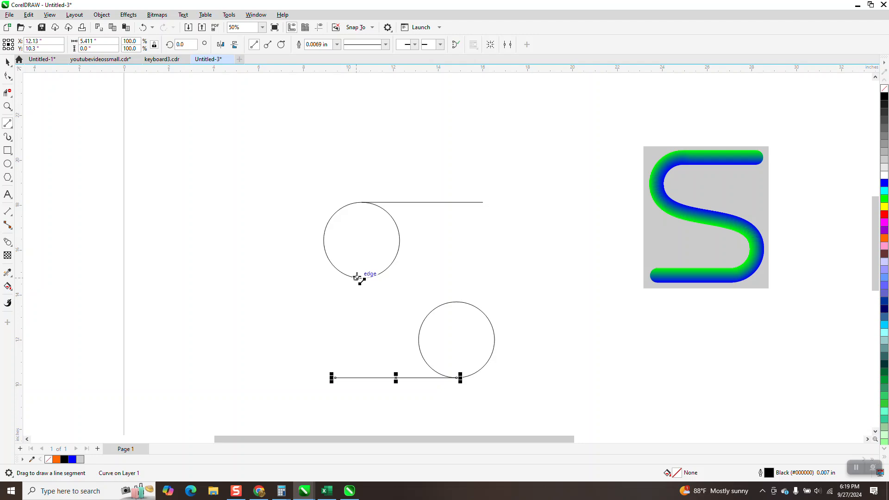
left_click_drag(357, 278, 465, 303)
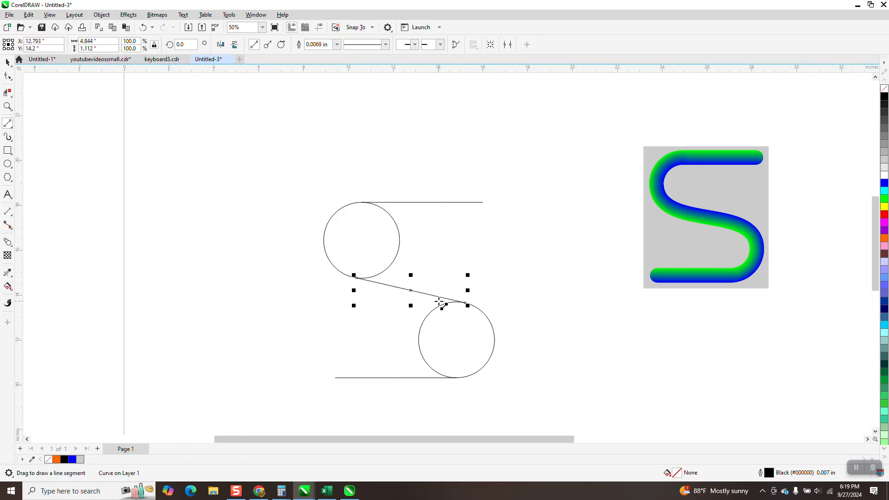
left_click(9, 95)
left_click_drag(385, 241, 410, 249)
left_click_drag(415, 331, 430, 338)
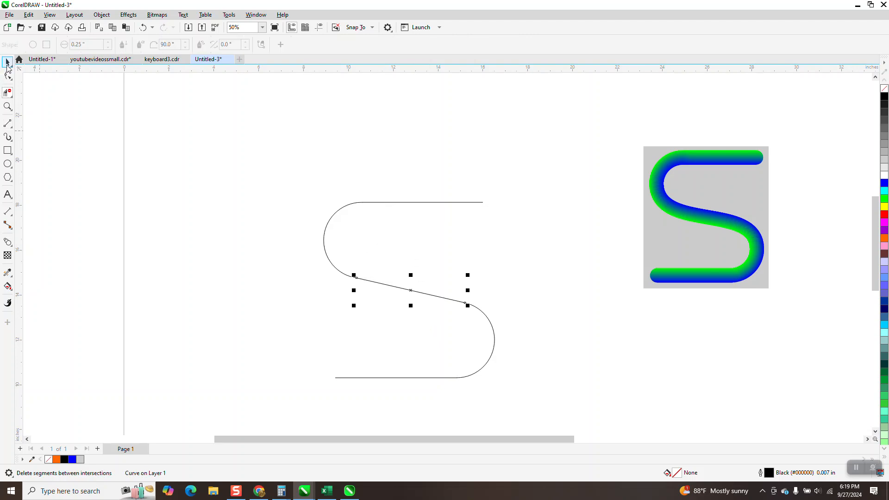
- Weld all the S outline segments together and move the resulting curve up and to the left
left_click(8, 62)
left_click_drag(495, 388, 606, 438)
left_click(272, 45)
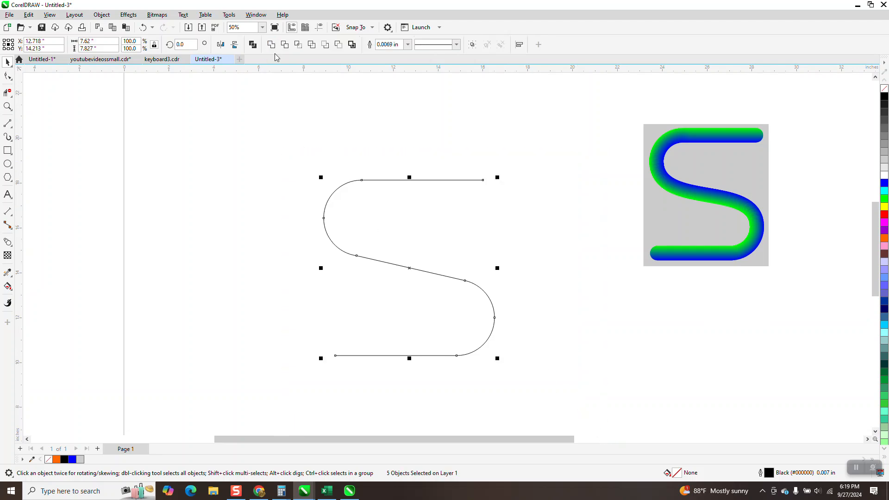
left_click_drag(399, 180, 280, 144)
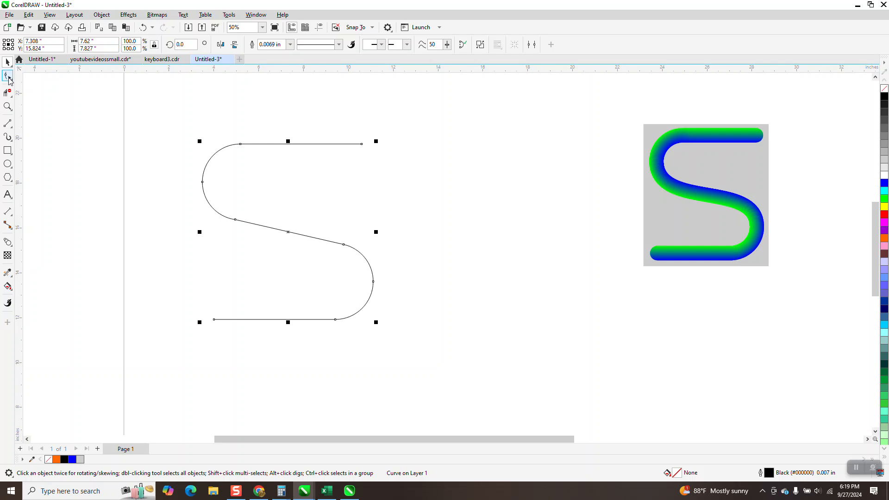
- Join the S curve's subpaths at their touching end nodes using Join Curves with Extend and a 0.1 inch gap tolerance
left_click(8, 76)
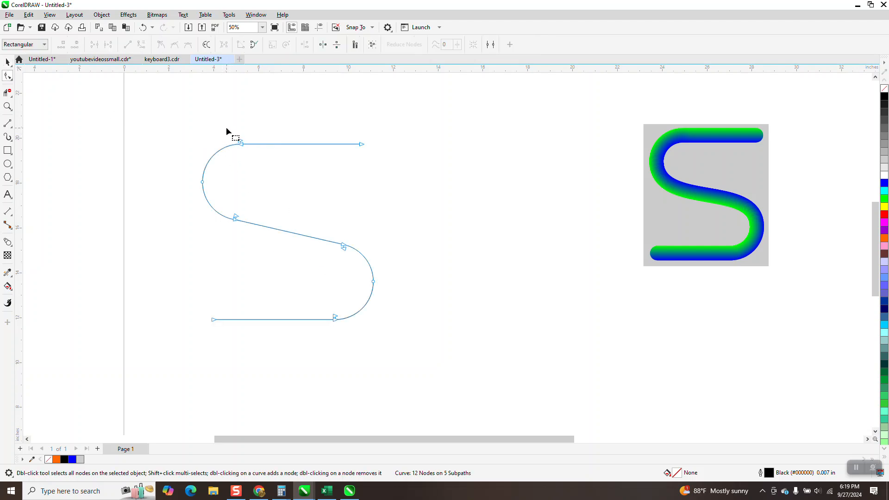
left_click_drag(228, 127, 353, 337)
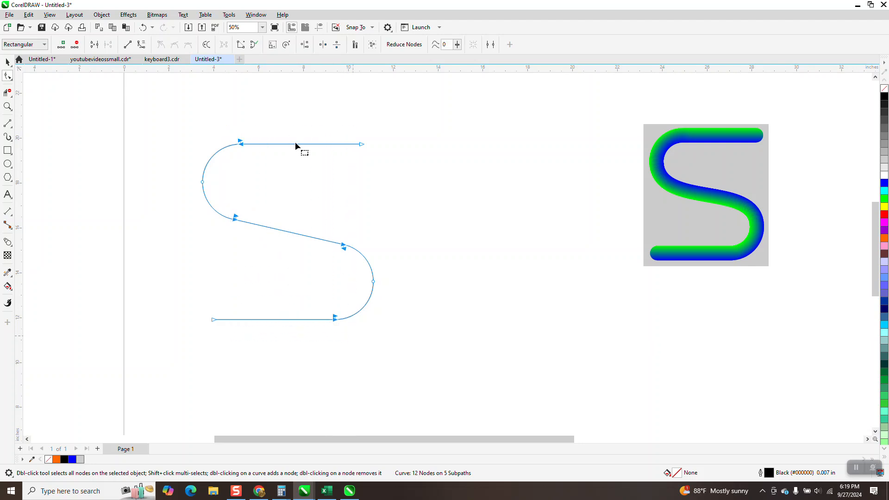
left_click(254, 15)
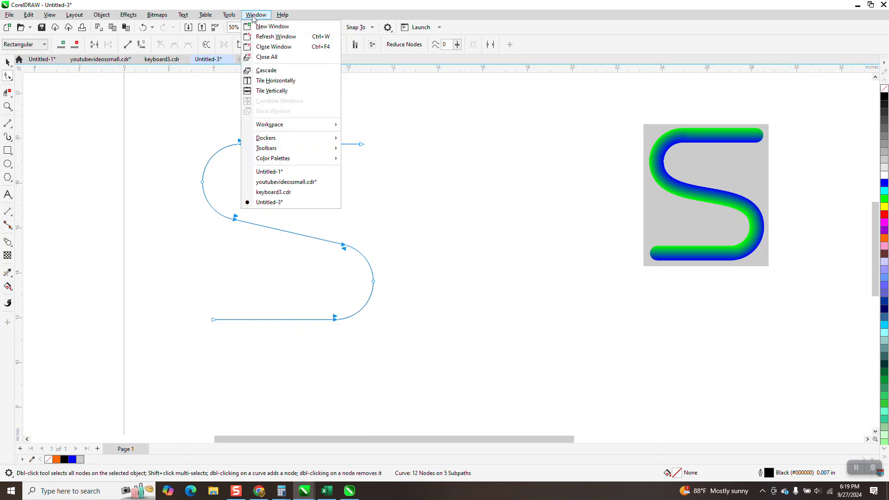
mouse_move(266, 139)
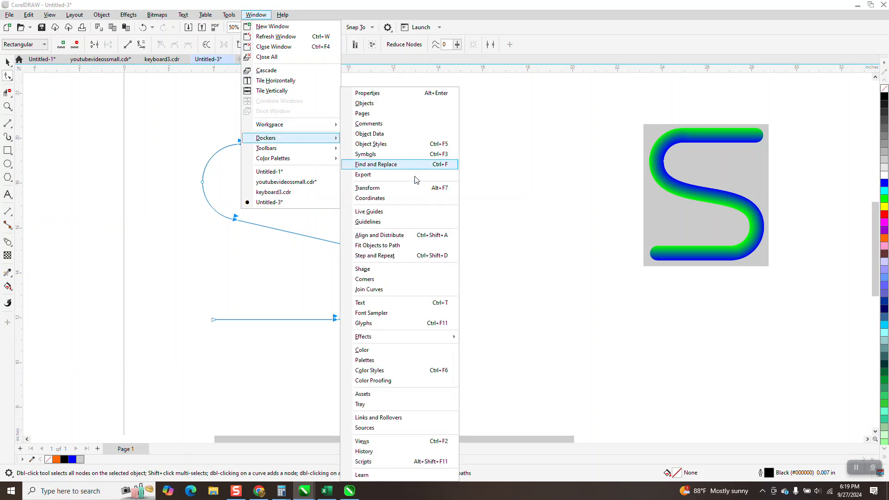
left_click(369, 290)
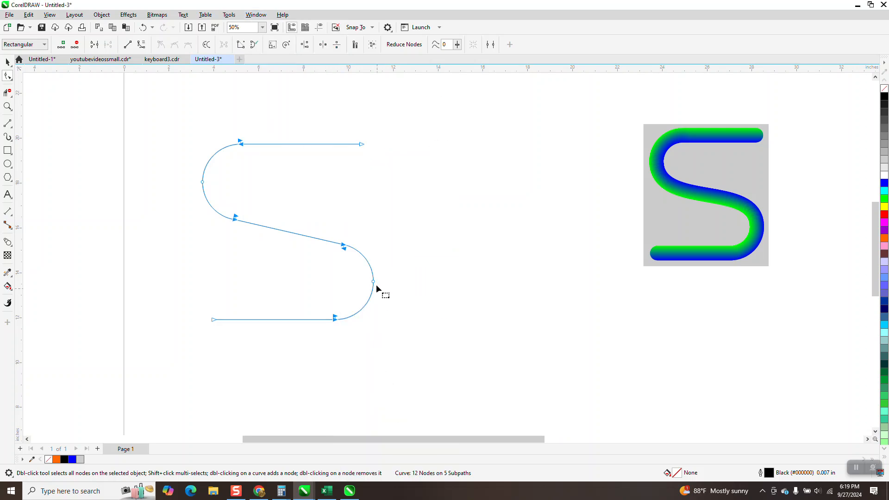
left_click(808, 149)
left_click(262, 193)
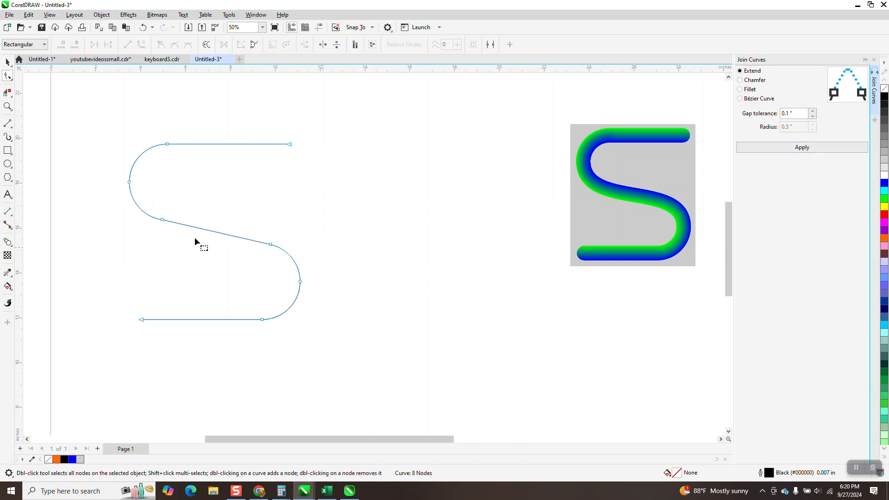
- Try deleting the node where the diagonal meets the lower arc of the S curve, and undo the deletion
left_click_drag(296, 206, 253, 254)
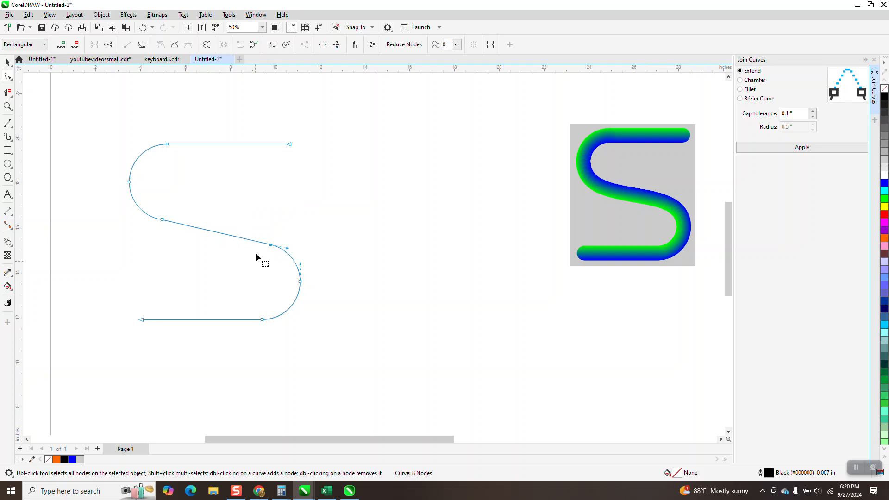
key("Delete")
left_click(142, 27)
- Draw a small circle about 0.98 inches in diameter between the S curve and the reference bitmap, and fill it blue
scroll(350, 221, "down", 1)
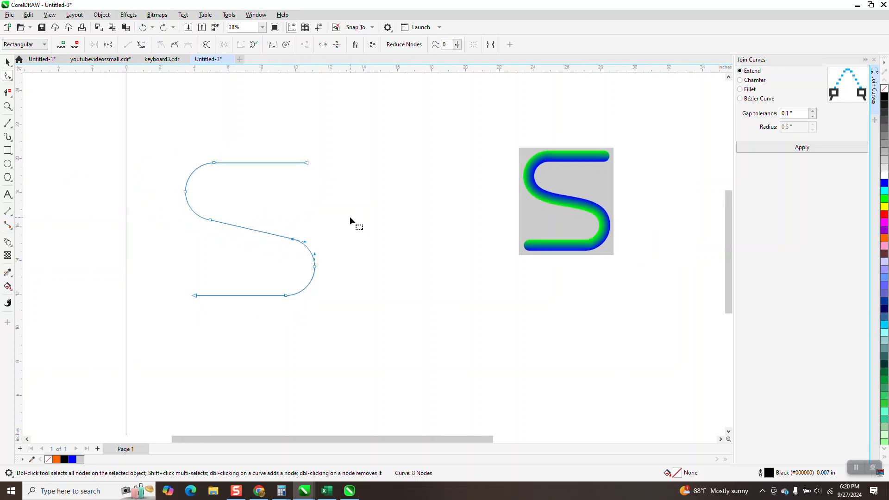
left_click(7, 164)
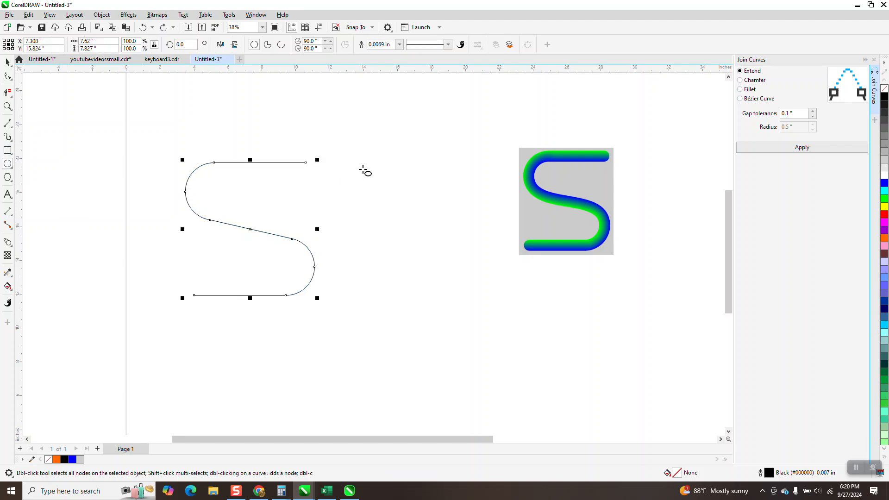
left_click_drag(423, 163, 409, 177)
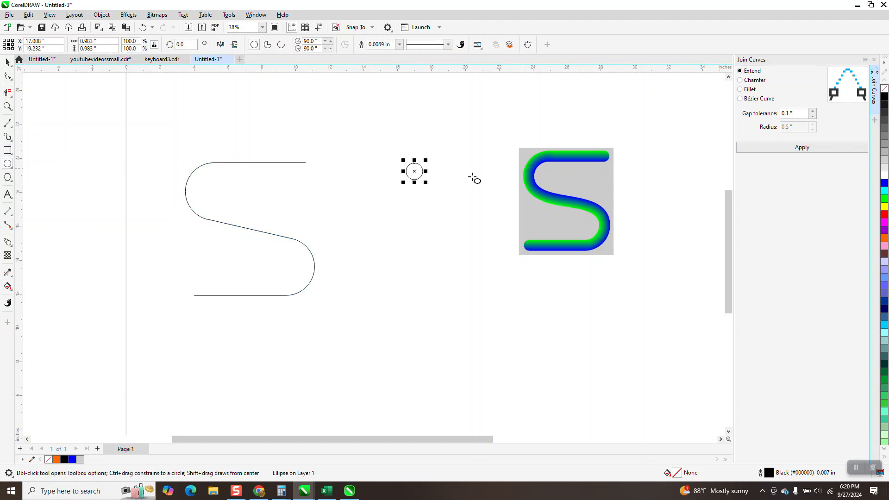
left_click(885, 183)
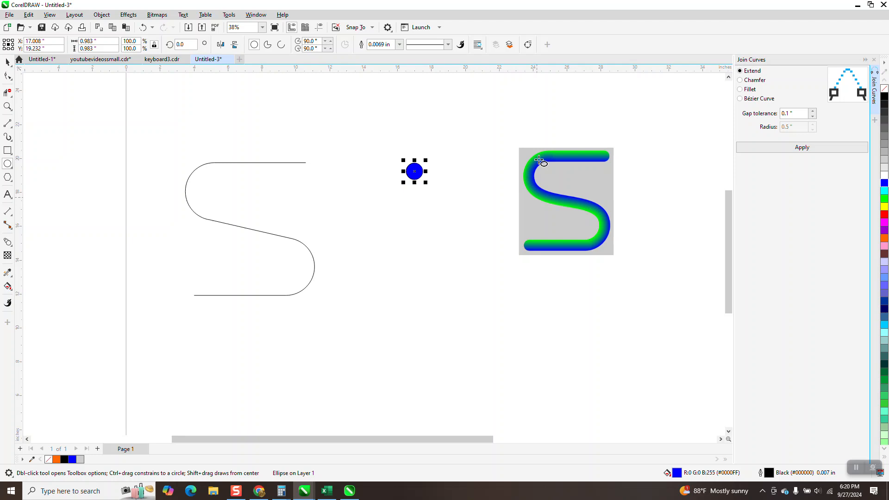
- Apply a vertical linear fountain fill to the small circle, running from blue at the bottom to green at the top
left_click(12, 107)
left_click_drag(330, 131, 619, 285)
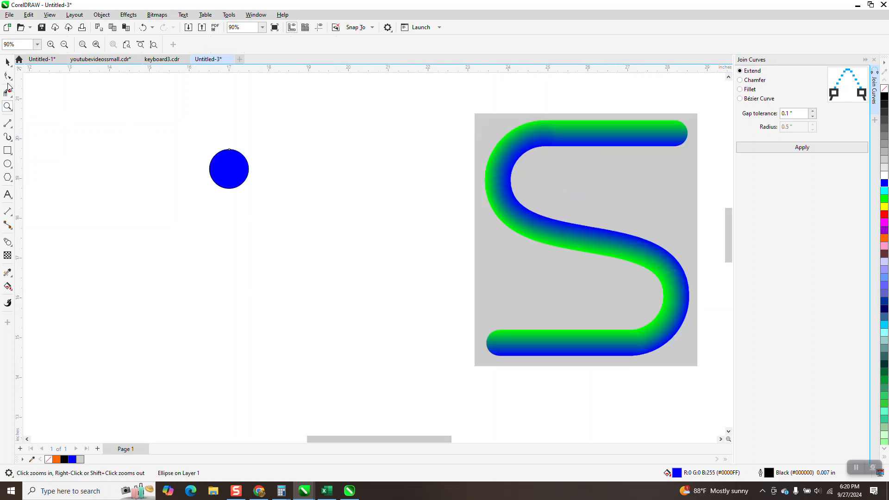
left_click(8, 286)
left_click_drag(227, 176, 230, 141)
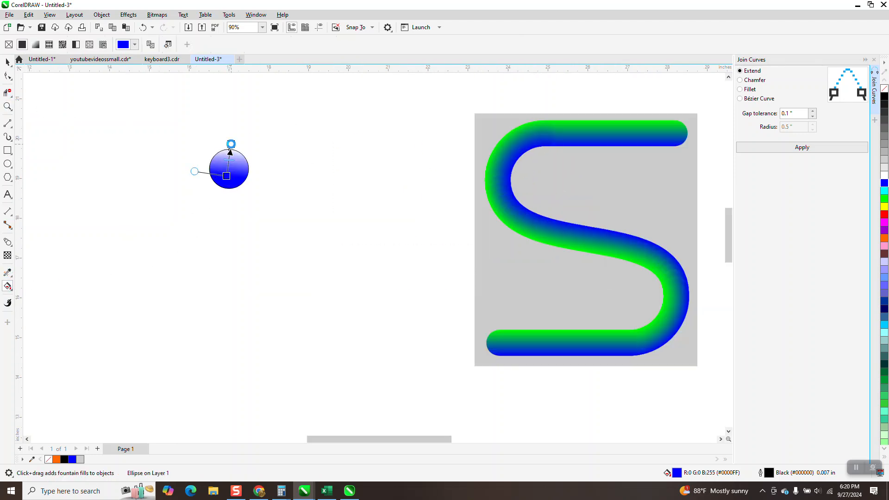
left_click_drag(886, 198, 231, 141)
left_click_drag(227, 176, 231, 182)
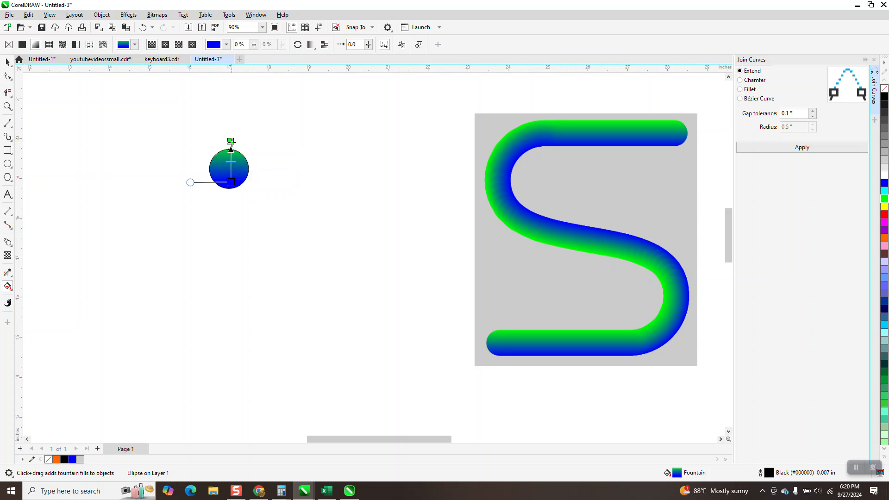
left_click_drag(231, 143, 229, 150)
- Remove the outline from the gradient-filled circle
left_click(8, 63)
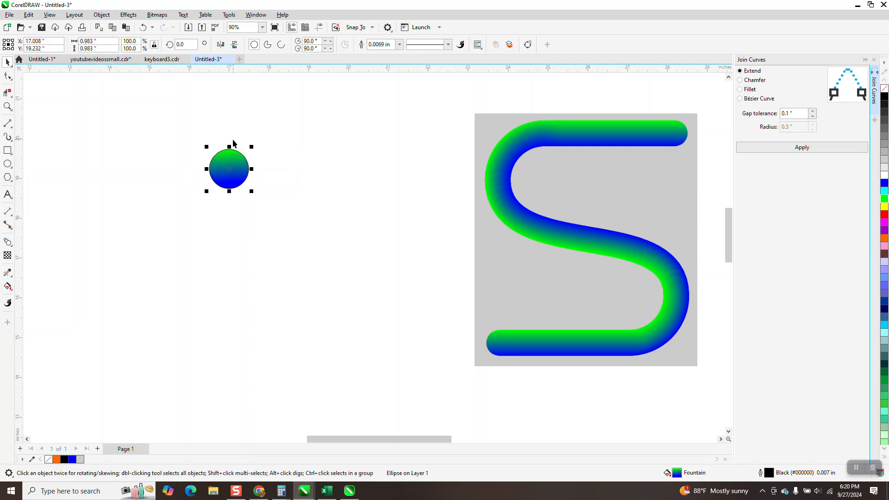
scroll(235, 144, "down", 1)
left_click_drag(285, 205, 286, 206)
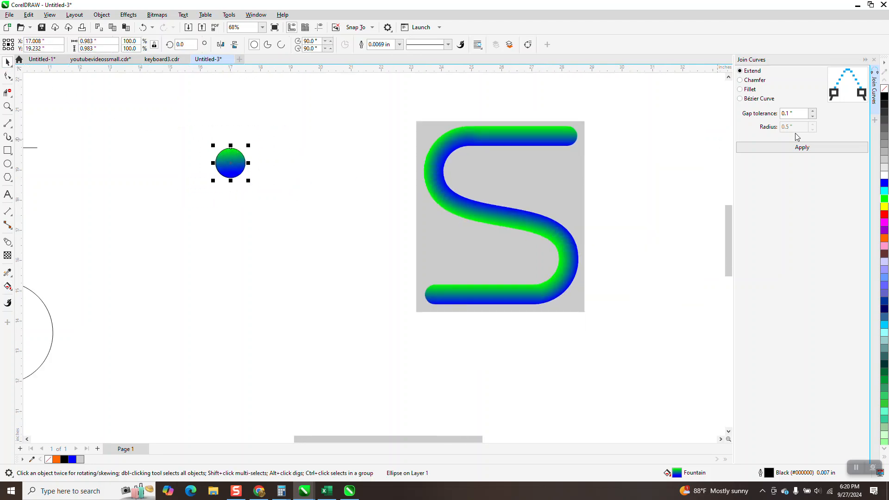
right_click(884, 88)
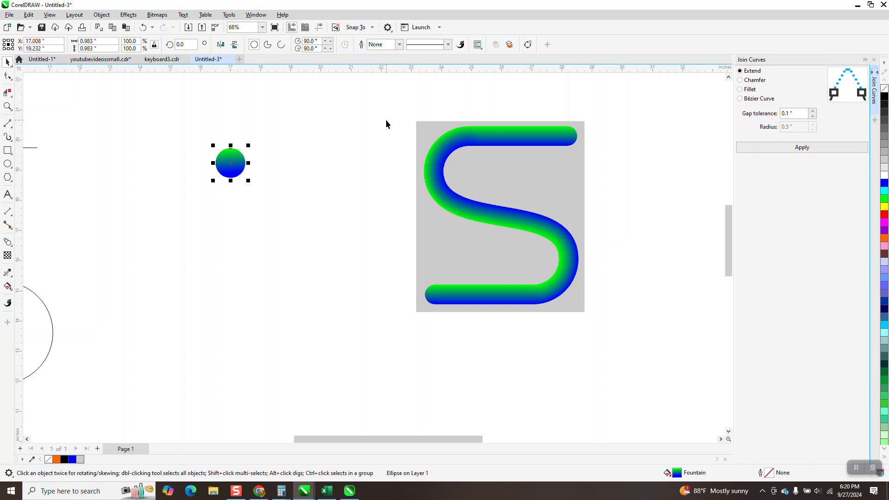
- Place a copy of the gradient circle about 3 inches to its right and select both circles, with Join Curves closed
left_click_drag(232, 157, 308, 160)
left_click_drag(206, 132, 341, 206)
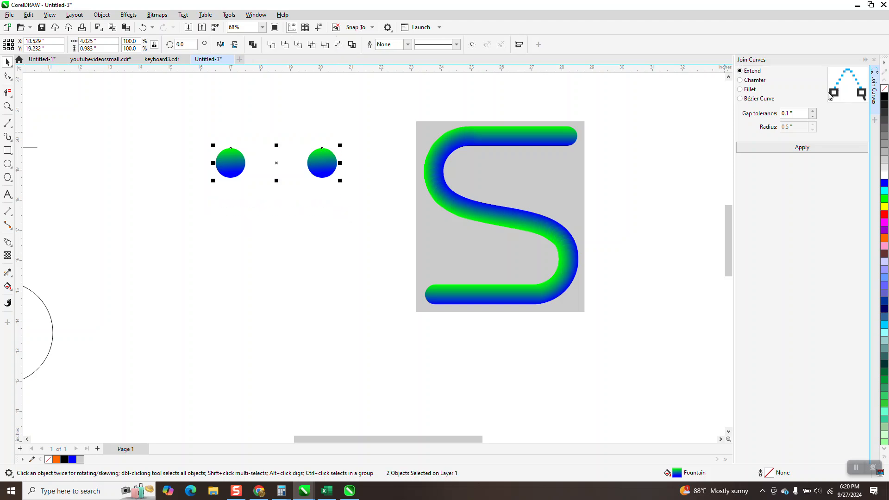
left_click(874, 60)
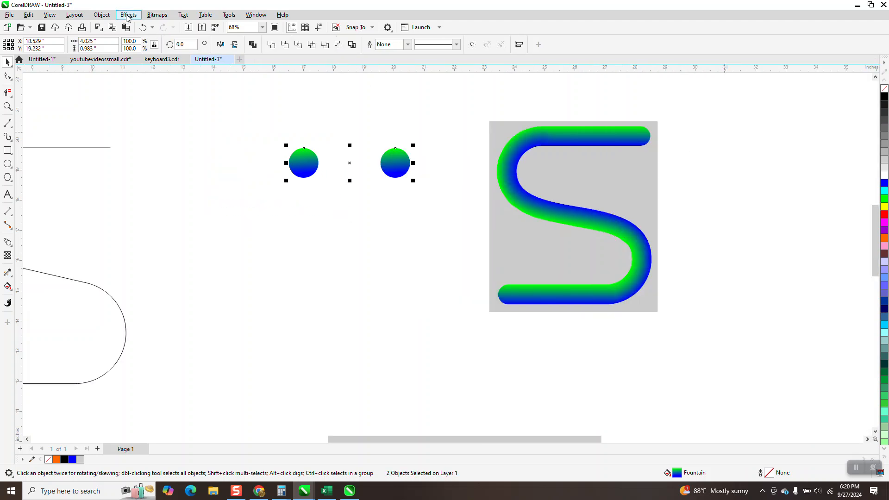
- Blend the two gradient circles using 999 steps
left_click(127, 16)
left_click(152, 217)
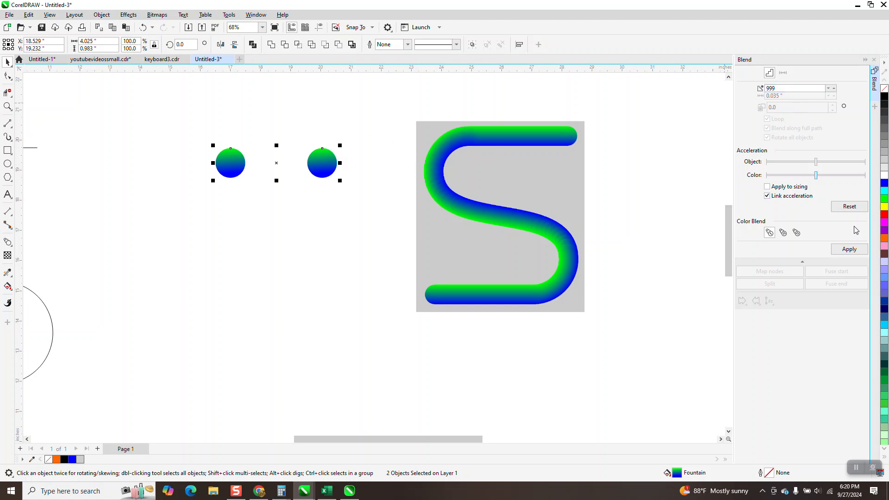
left_click(844, 249)
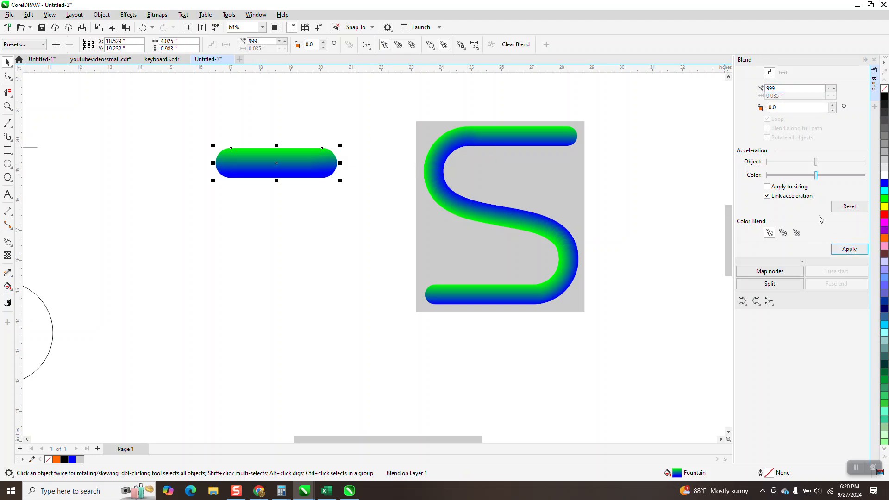
- Attach the blend to the S curve as its new path
left_click(769, 302)
left_click(778, 313)
left_click(39, 146)
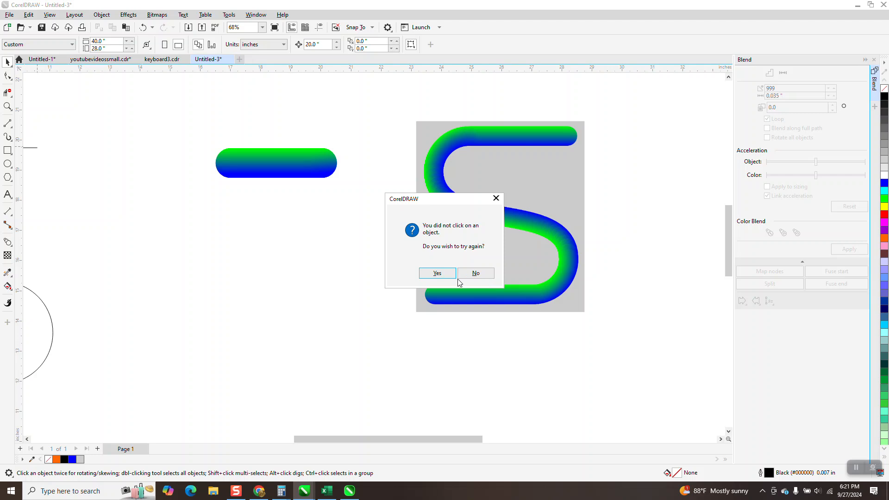
left_click(427, 274)
left_click(37, 146)
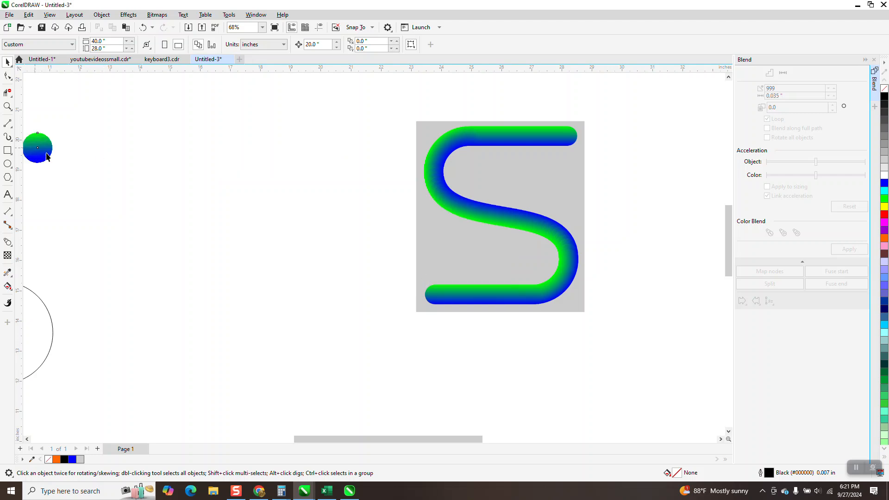
- Try stretching the blend along the full S path without rotating its objects, and undo it
scroll(379, 244, "down", 2)
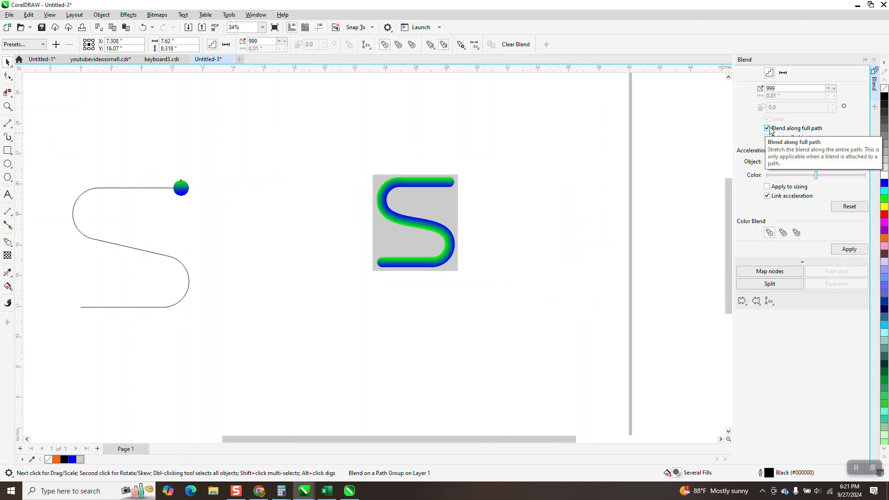
left_click(848, 251)
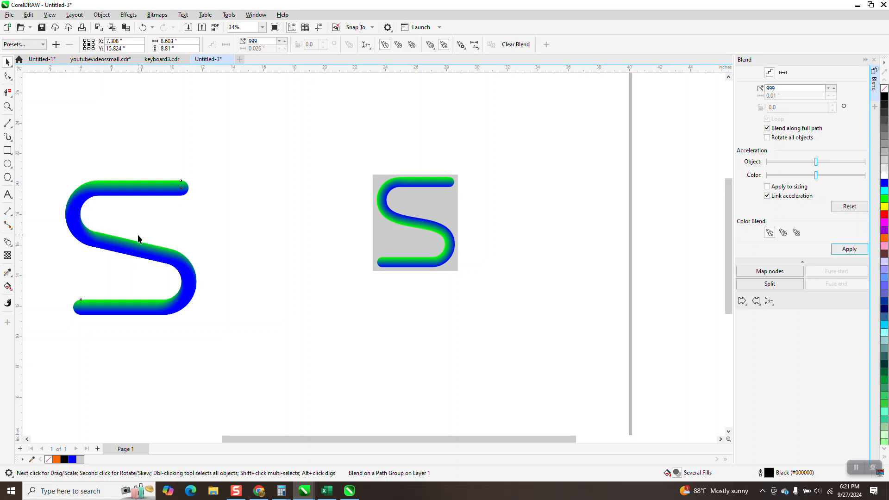
left_click(142, 27)
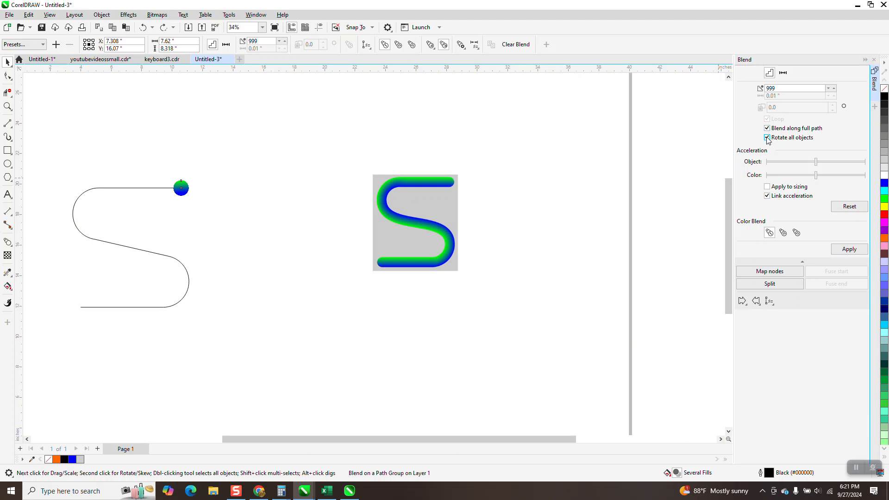
- Try the full-path blend with all objects rotated, and undo back to the straight blend and separate S curve
left_click(835, 251)
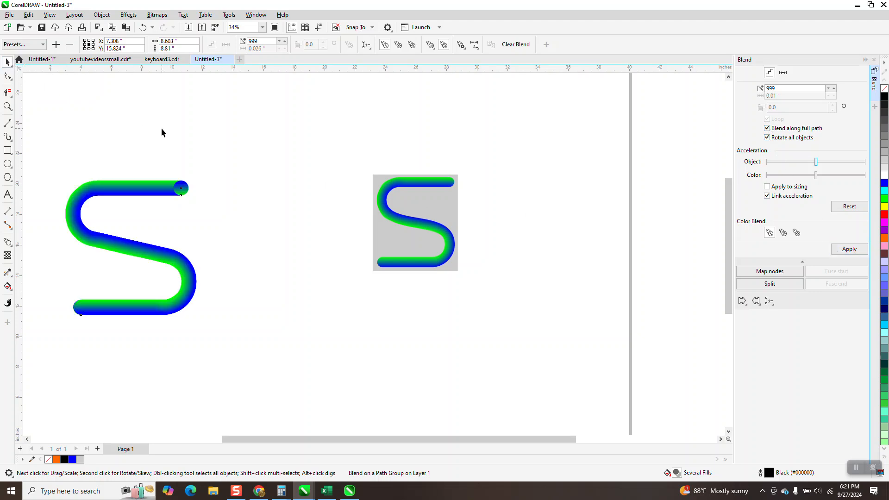
left_click_drag(190, 194, 250, 238)
left_click(143, 27)
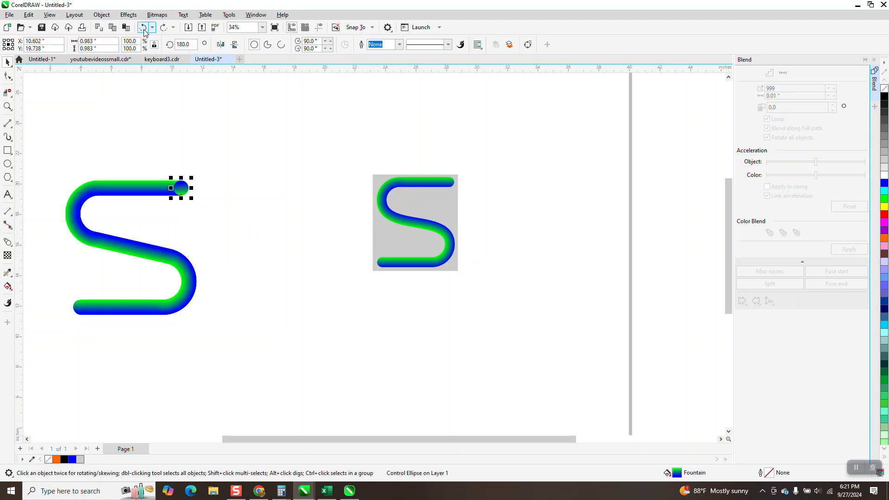
left_click(143, 27)
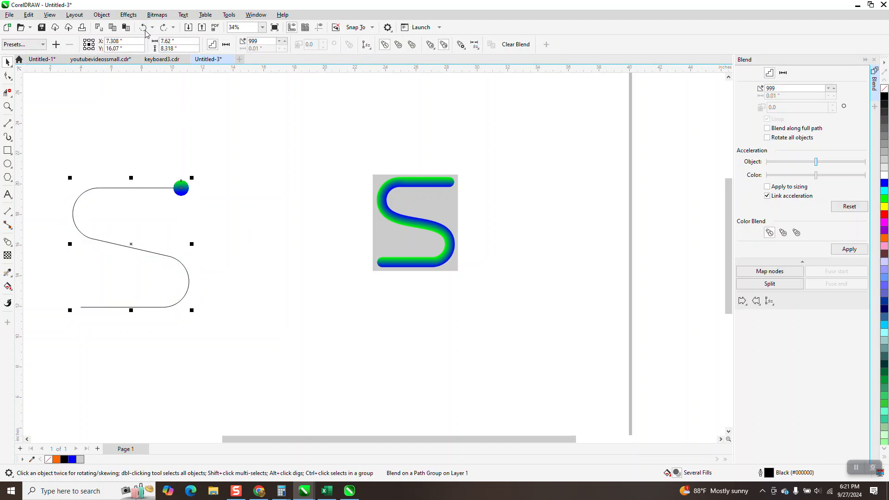
left_click(144, 29)
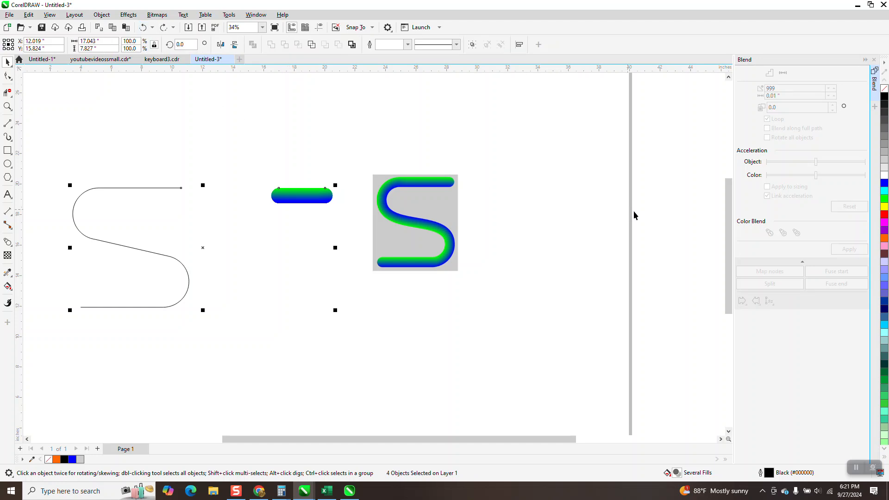
- Reattach the 999-step blend to the S curve, stretched along the full path with all objects rotated
left_click(302, 194)
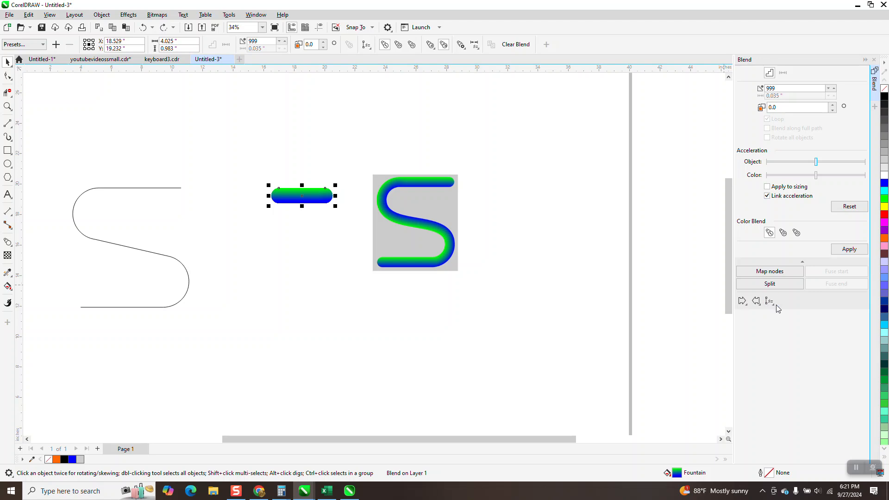
left_click(774, 305)
left_click(782, 313)
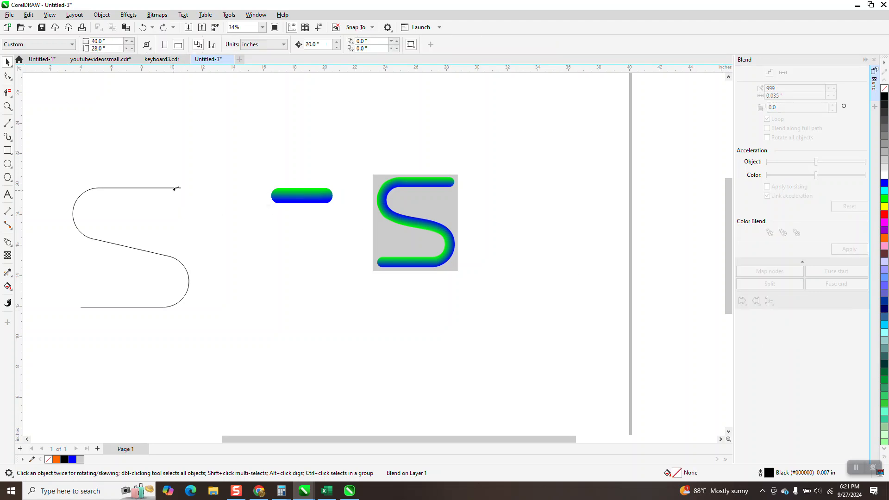
left_click(178, 187)
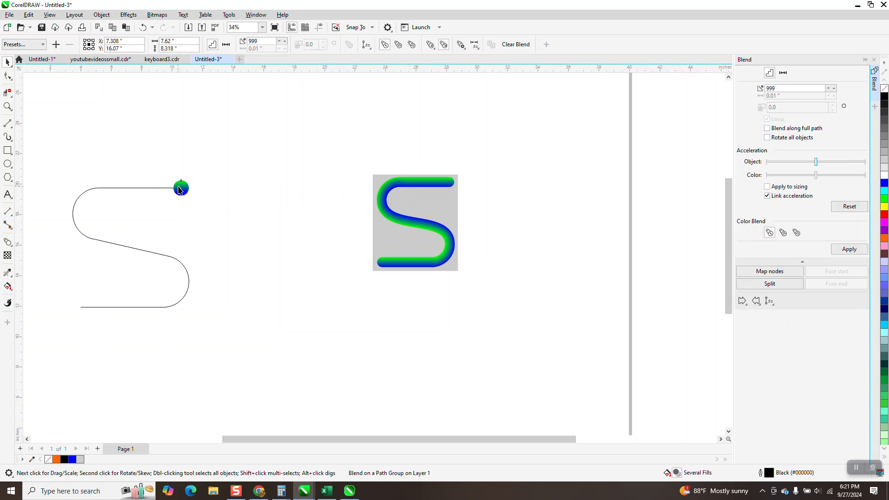
left_click(769, 129)
left_click(772, 137)
left_click(837, 253)
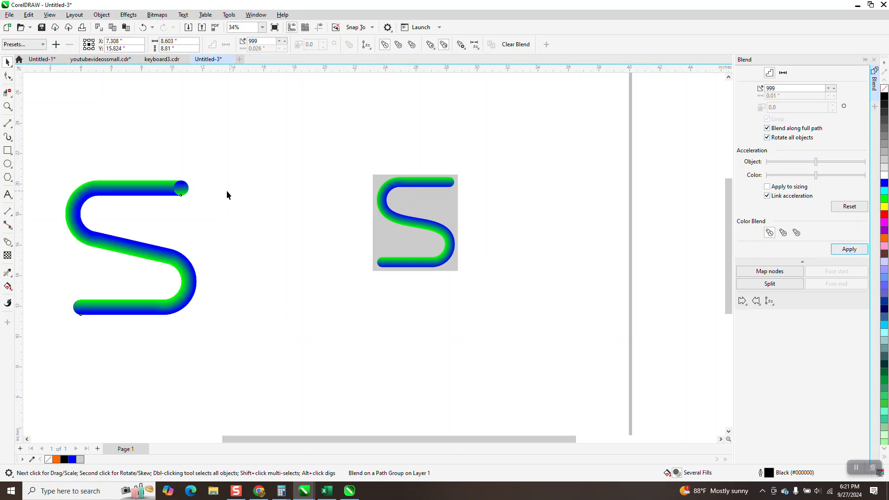
- Draw a rectangle about 10.6 by 10.5 inches around the S tube
left_click(7, 152)
left_click_drag(44, 160, 206, 320)
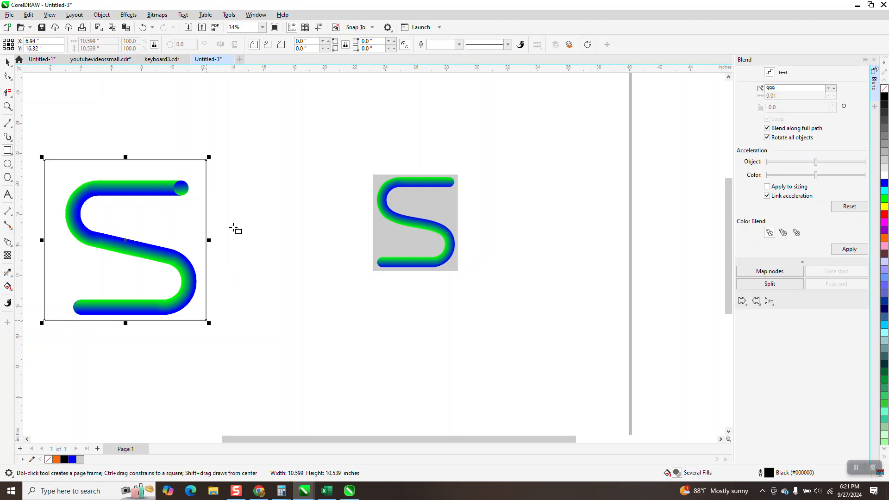
- Break the path blend apart, separating the tube from its end circles and the S curve
left_click(7, 107)
left_click_drag(155, 173, 211, 218)
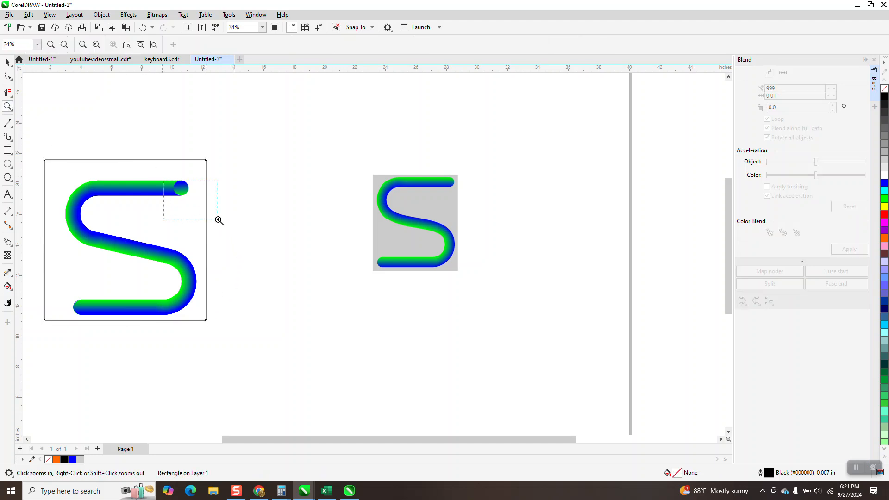
left_click(7, 62)
left_click(304, 154)
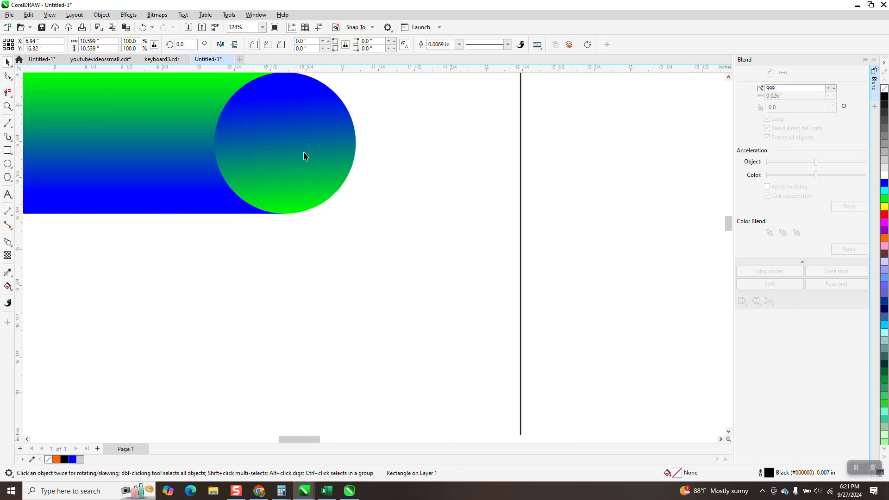
left_click(101, 15)
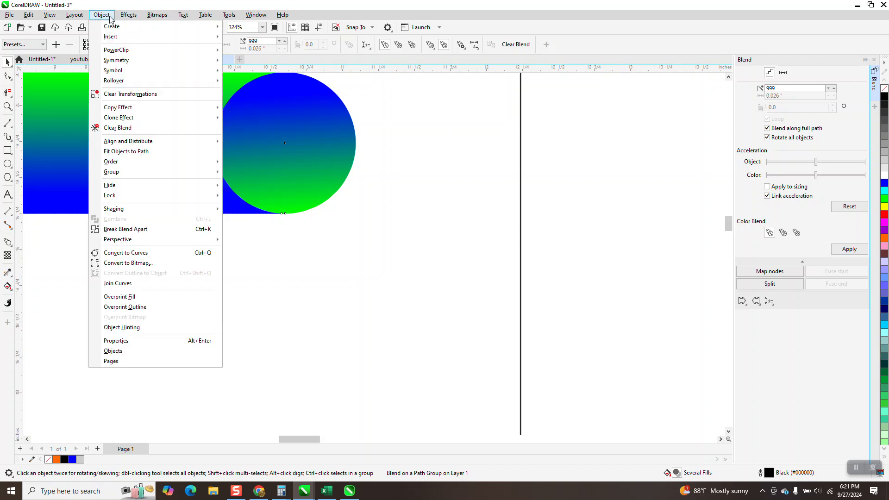
left_click(132, 229)
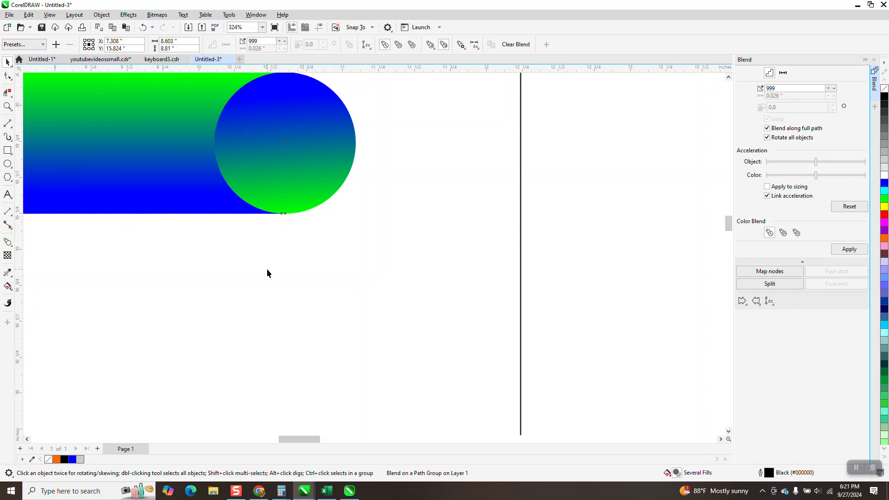
- Move the tube group down clear of its upper end circle, and delete the rectangle surrounding the S
left_click_drag(285, 183, 410, 294)
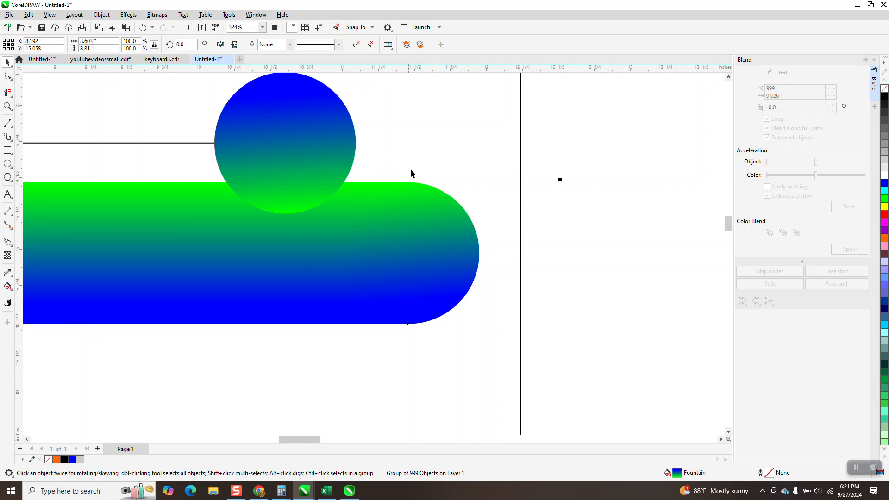
left_click(142, 27)
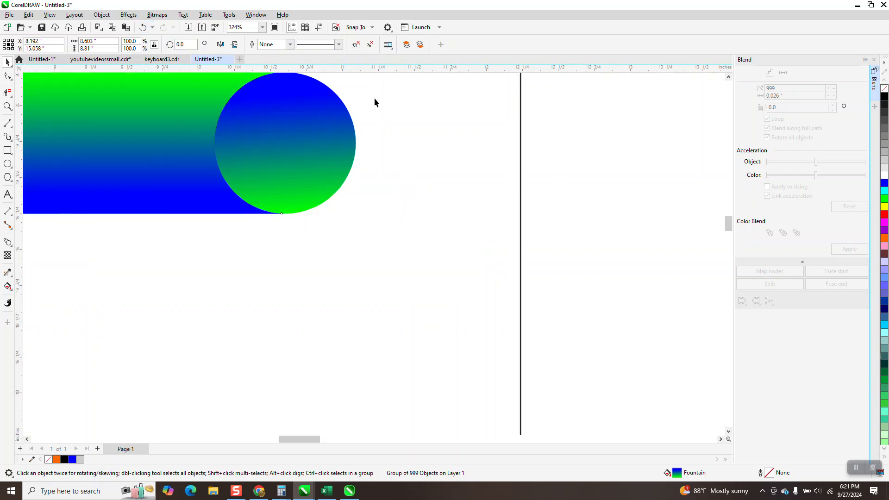
left_click_drag(352, 131, 331, 283)
left_click(332, 179)
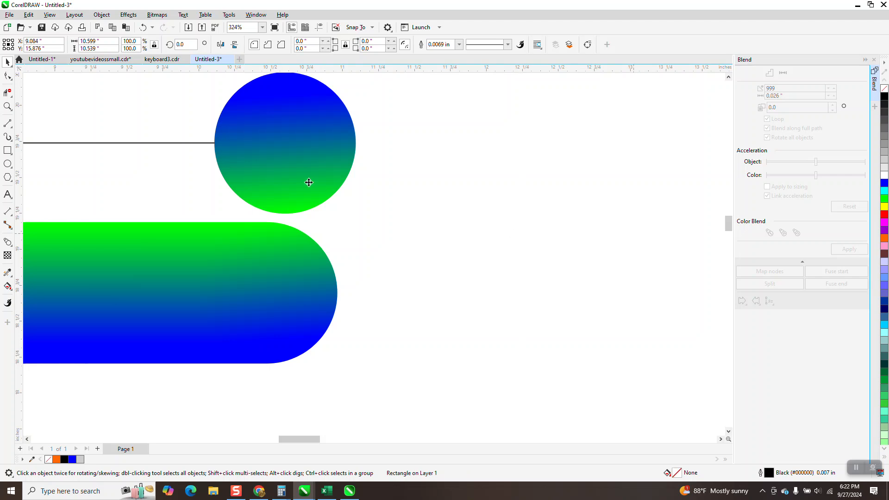
left_click(334, 157)
scroll(297, 171, "down", 2)
scroll(324, 160, "down", 4)
key("Escape")
- Move both end circles off the S curve to sit side by side at its right, and delete the tube group
left_click_drag(315, 164, 464, 161)
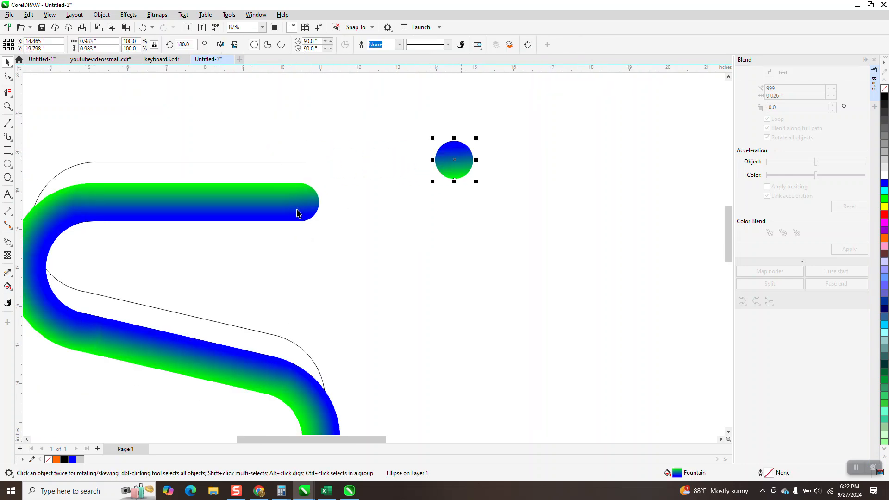
left_click_drag(298, 214, 579, 238)
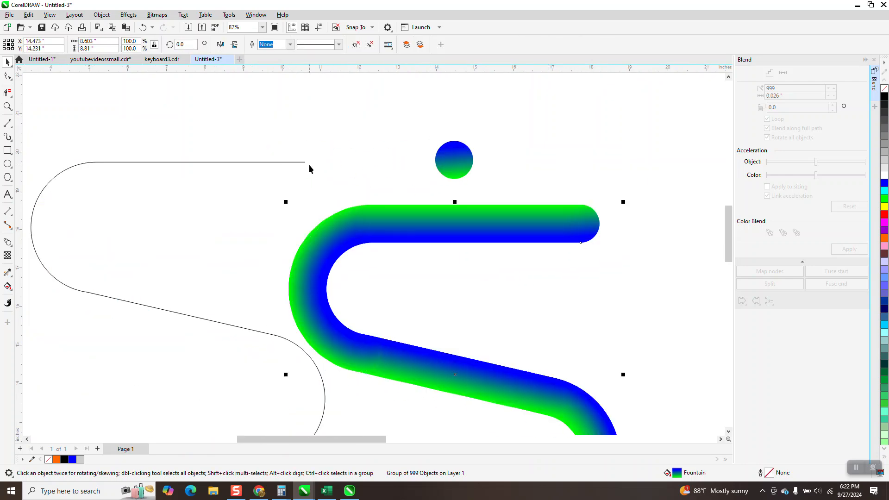
scroll(340, 211, "down", 2)
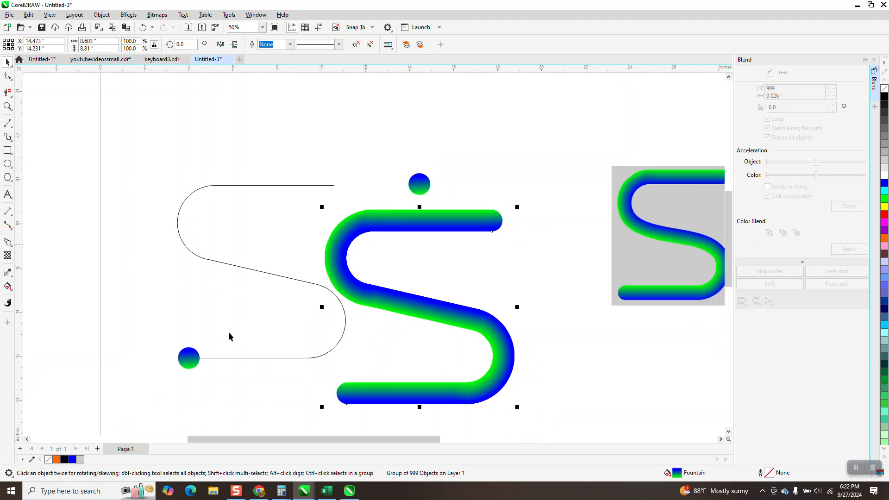
left_click_drag(189, 358, 447, 184)
left_click(451, 215)
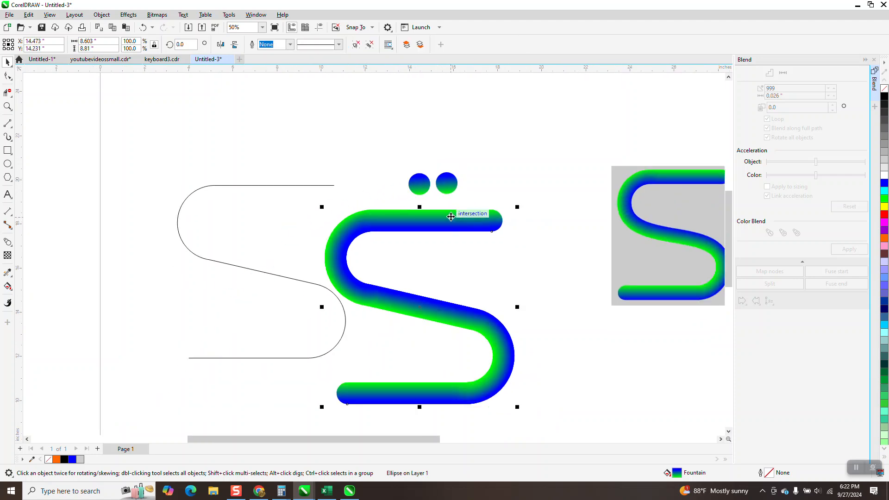
key("Delete")
- Mirror the right circle vertically so green is on top, and blend the two circles with 999 steps
left_click(448, 187)
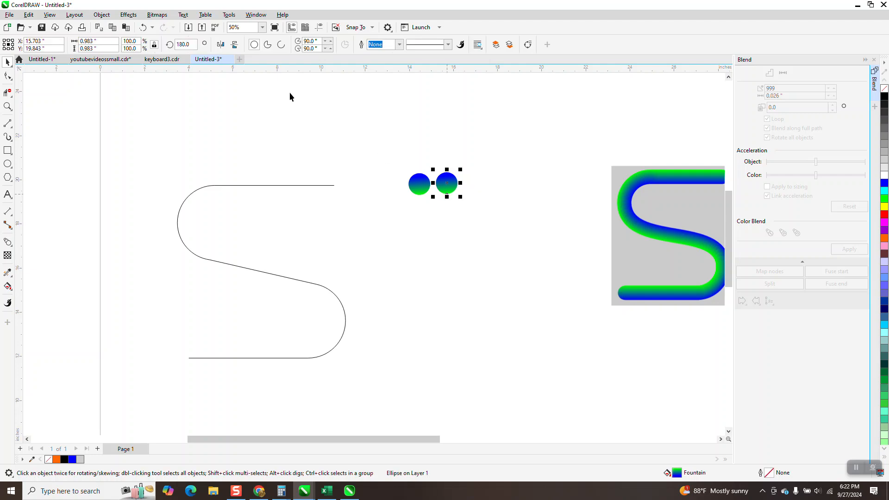
left_click(235, 45)
left_click_drag(460, 209, 463, 212)
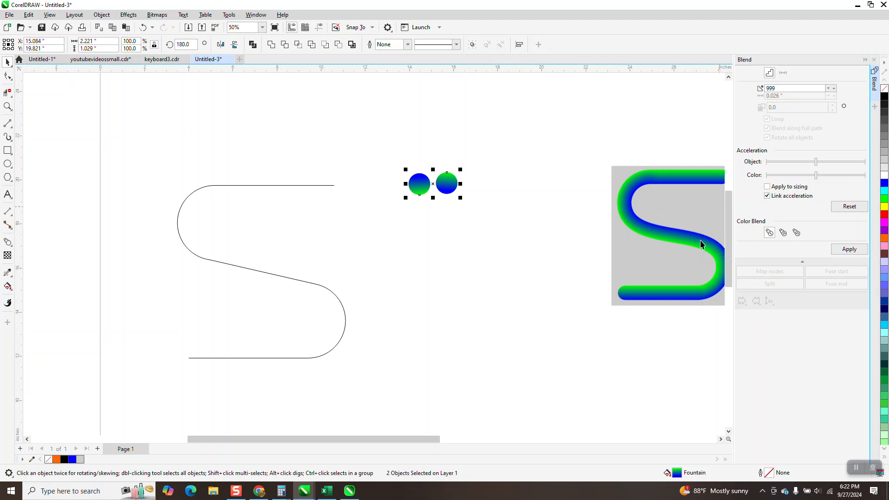
left_click(332, 133)
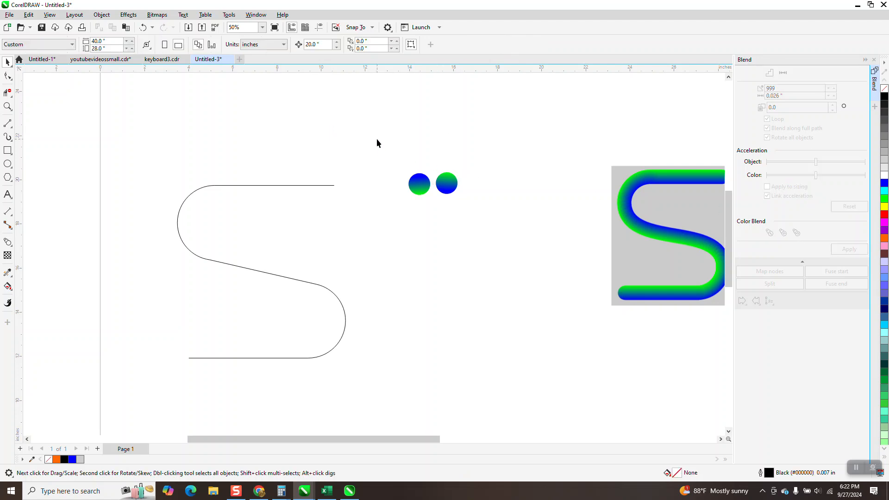
left_click_drag(514, 239, 514, 239)
left_click(844, 251)
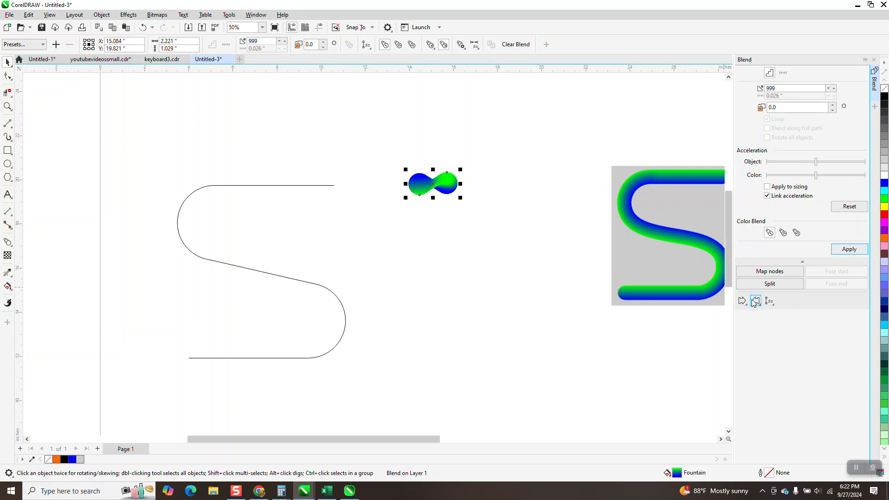
- Attach the blend of the oppositely oriented circles to the S curve as its new path
left_click(769, 301)
left_click(782, 313)
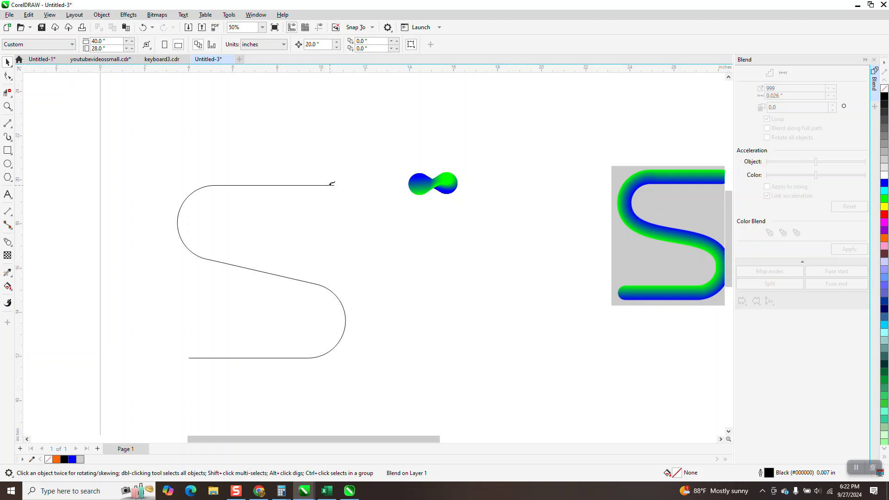
left_click(331, 185)
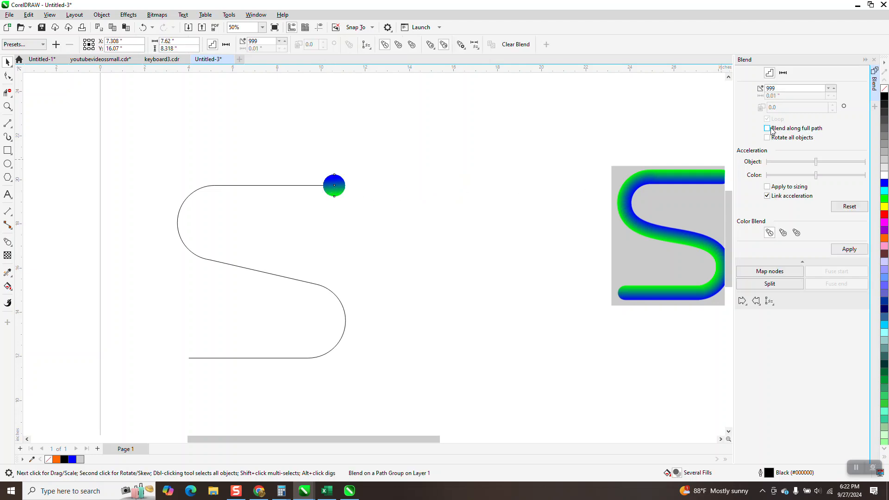
- Try the mirrored-circle blend along the full path with all objects rotated, and undo it
left_click(768, 138)
left_click(835, 250)
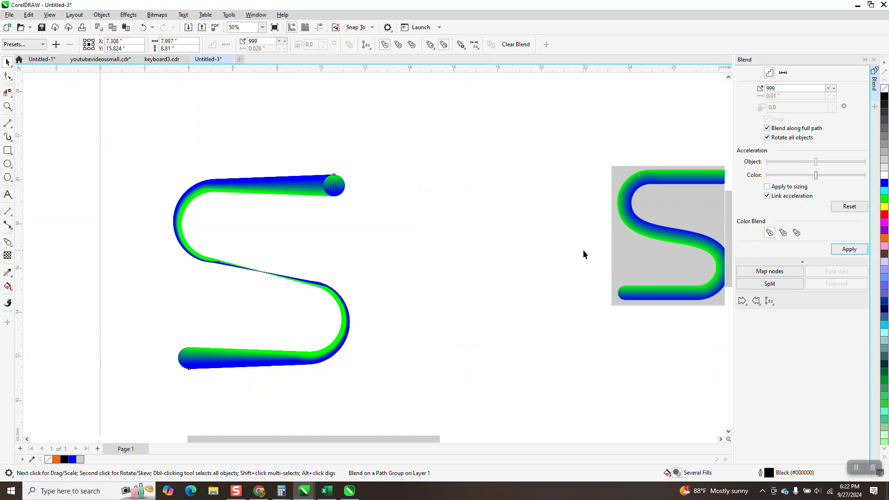
left_click(143, 27)
- Try the mirrored-circle blend along the full path without rotating the objects, and undo back to the two separate circles
left_click(767, 128)
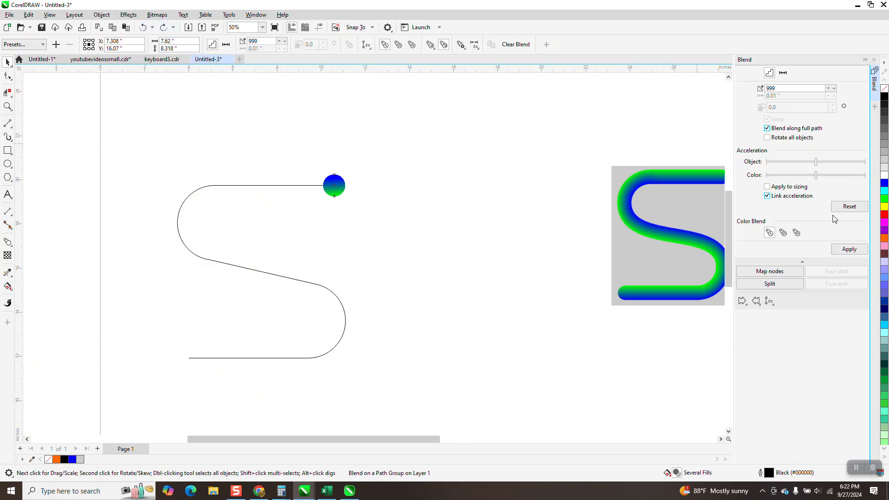
left_click(848, 252)
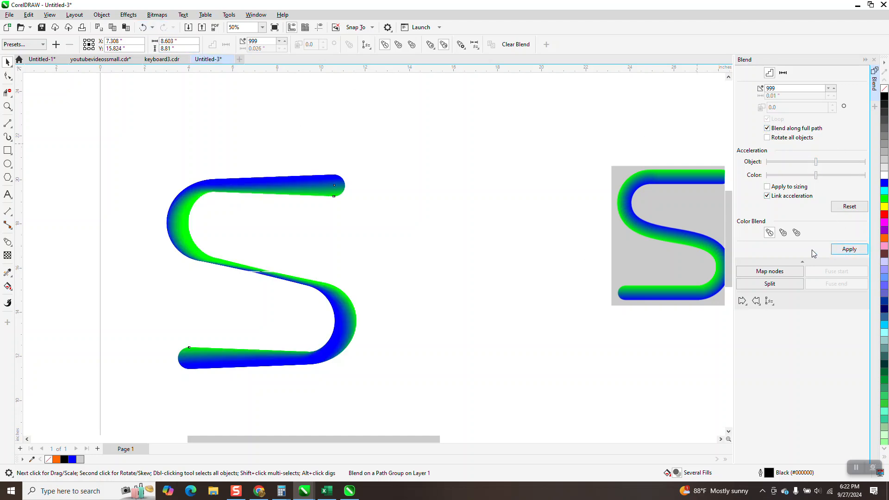
left_click(8, 107)
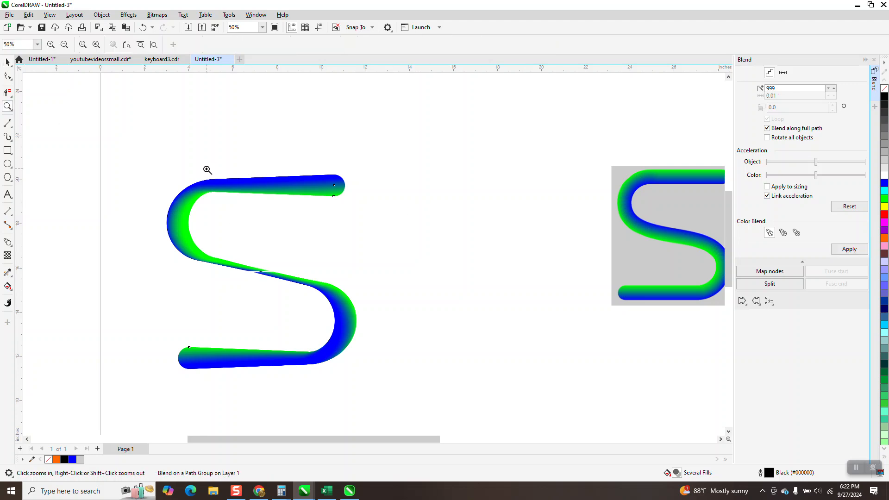
left_click_drag(204, 175, 416, 241)
scroll(291, 184, "down", 4)
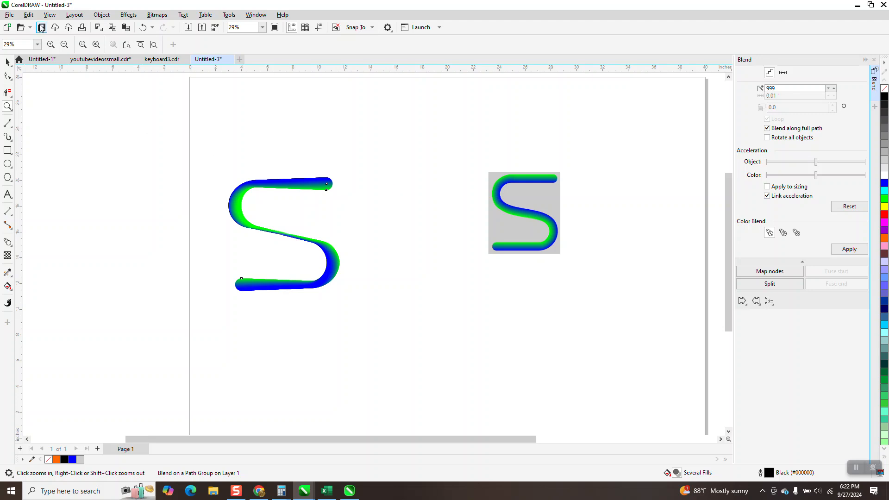
left_click(143, 28)
left_click(143, 28)
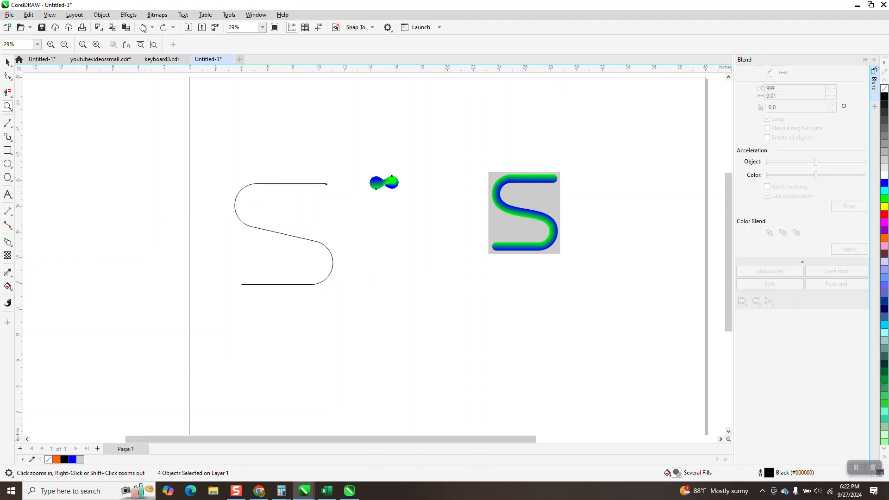
left_click(138, 29)
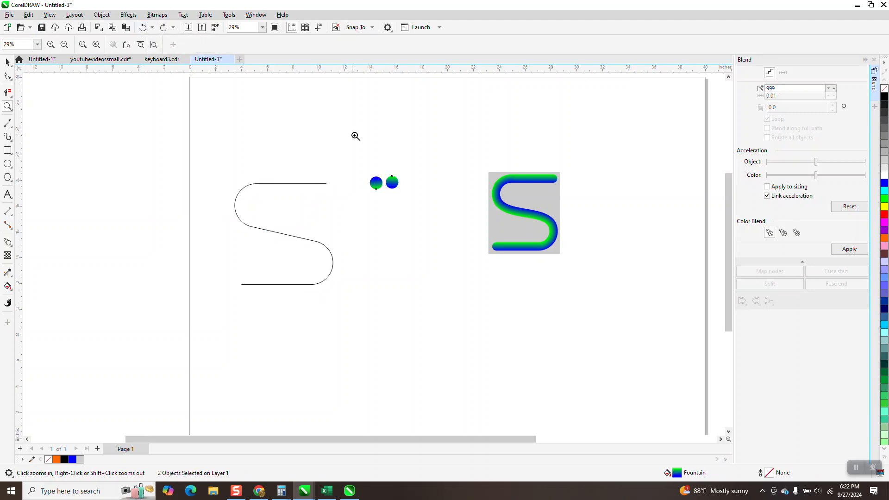
- Recolor the right circle's fountain fill to red at the top and yellow at the bottom
left_click(397, 143)
key("space")
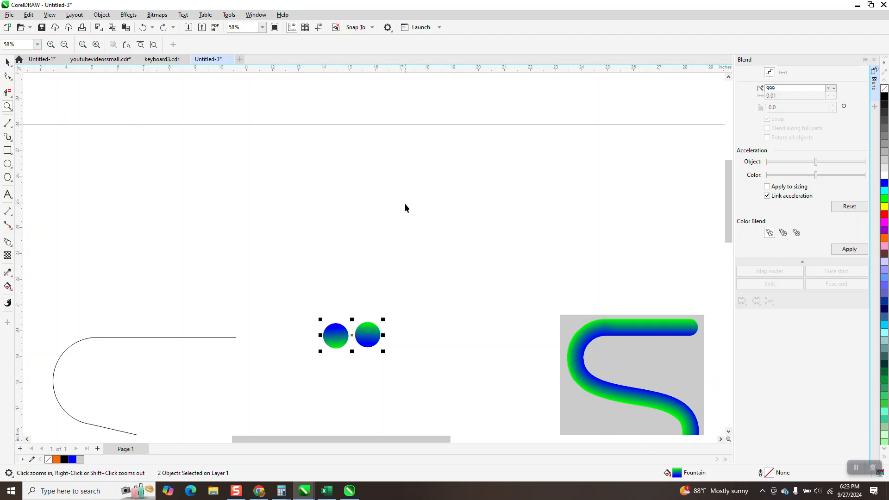
scroll(402, 204, "down", 1)
left_click(399, 275)
left_click(381, 291)
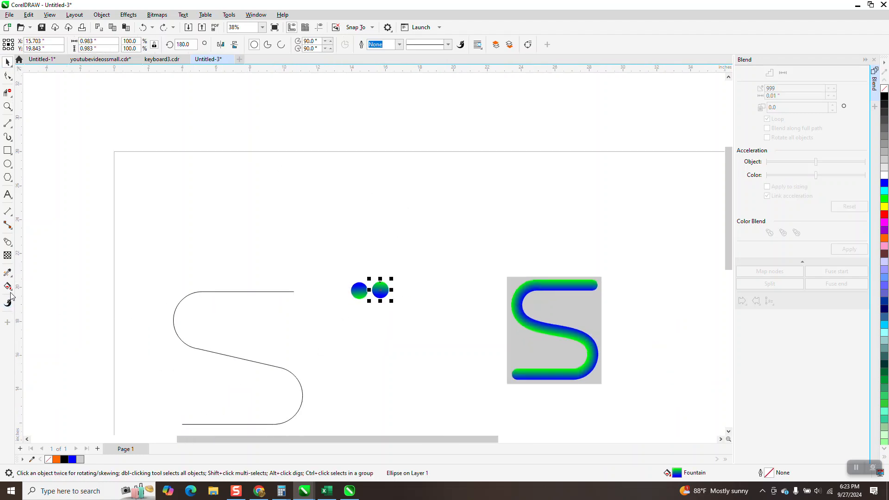
left_click(7, 286)
left_click(41, 296)
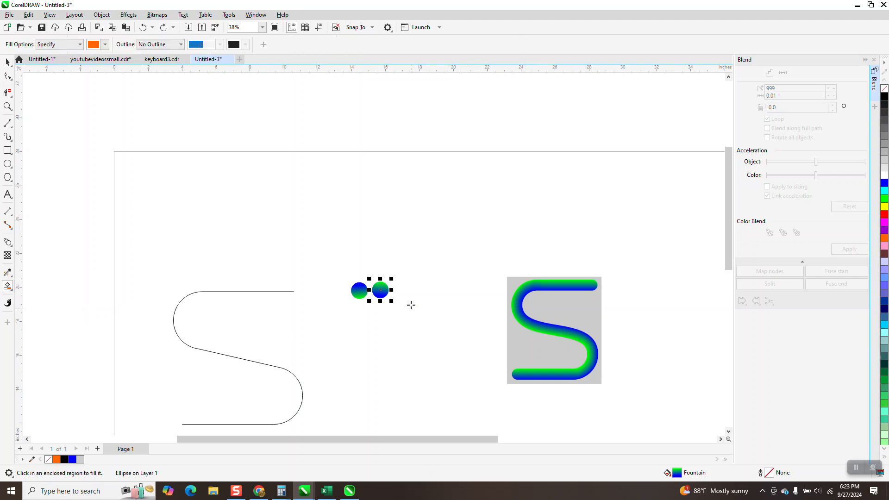
left_click(7, 287)
left_click(23, 285)
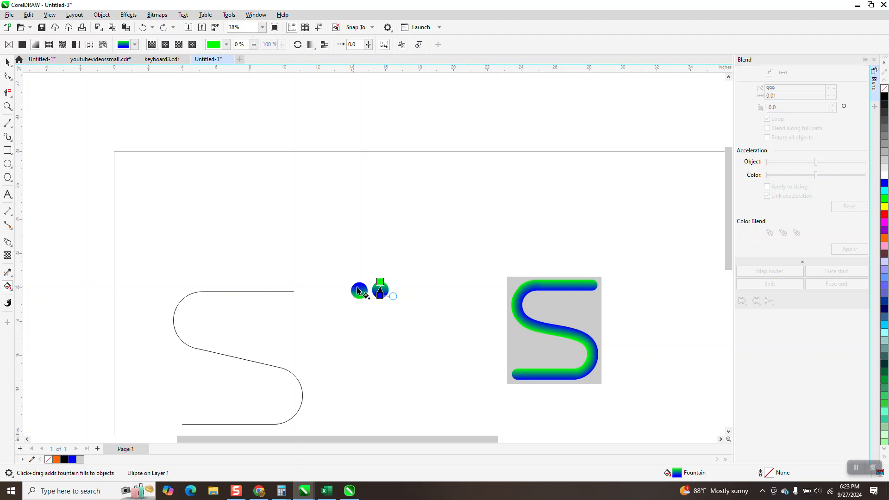
left_click_drag(714, 239, 379, 283)
left_click_drag(803, 262, 383, 299)
left_click(7, 61)
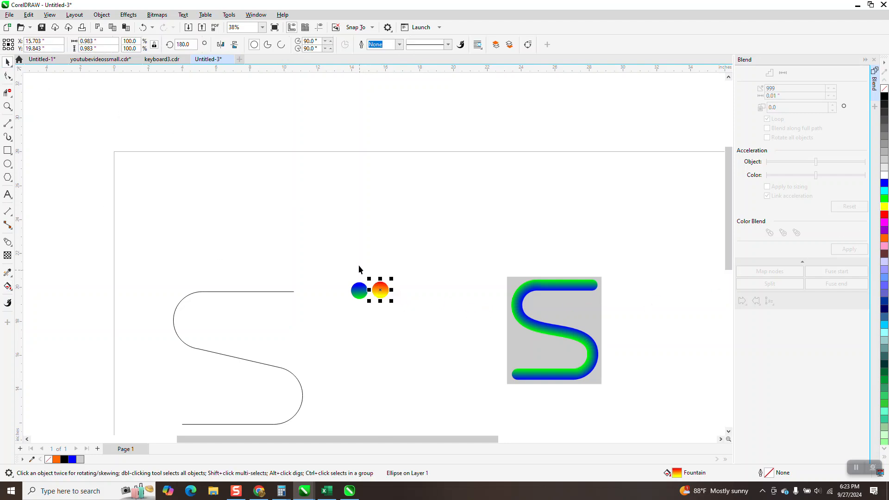
- Try blending the blue-green circle with the red-yellow circle in 999 steps, and undo the blend
left_click_drag(333, 260, 404, 311)
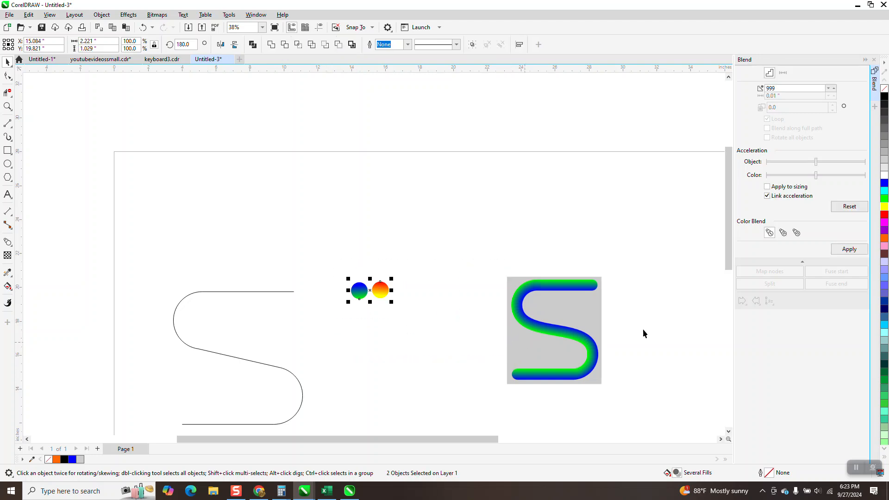
left_click(849, 250)
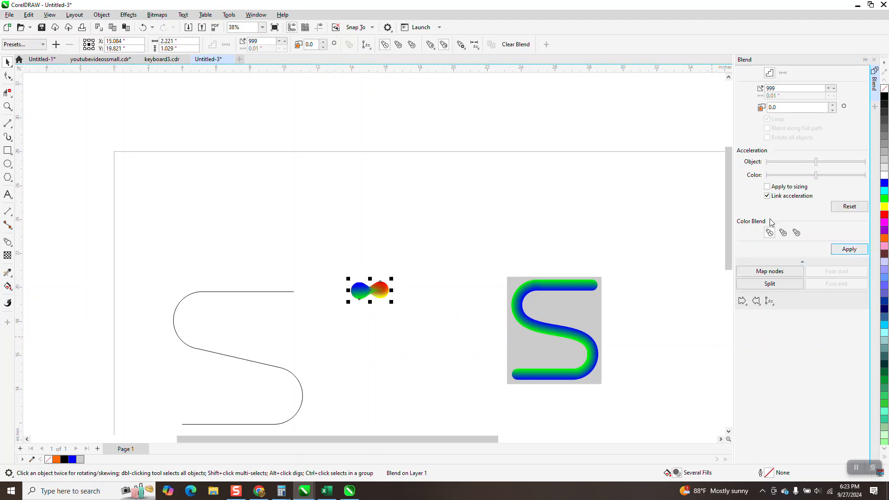
left_click(143, 28)
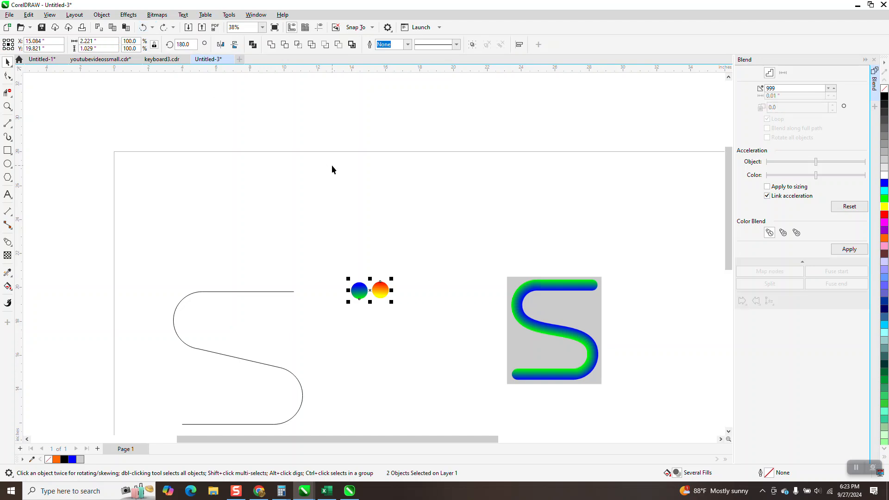
- Mirror the red-yellow circle vertically so yellow is on top, and blend it with the blue-green circle in 999 steps
left_click(373, 278)
left_click(375, 282)
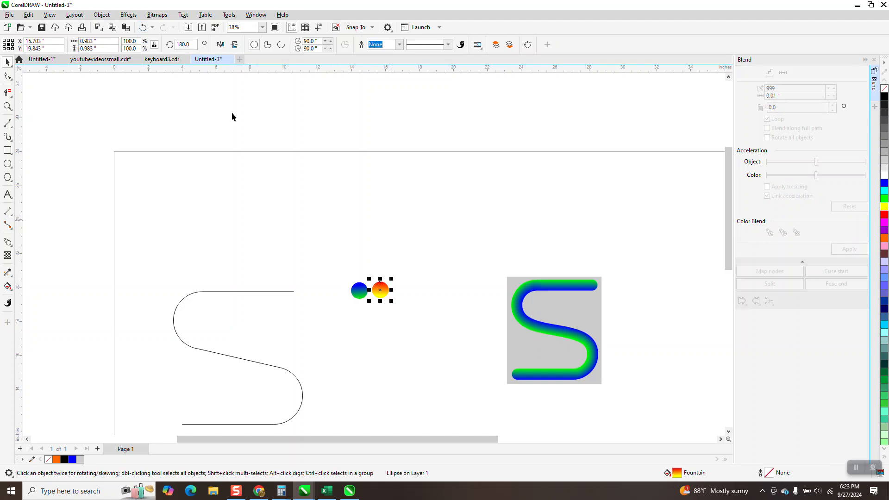
left_click(235, 45)
left_click_drag(445, 310, 445, 312)
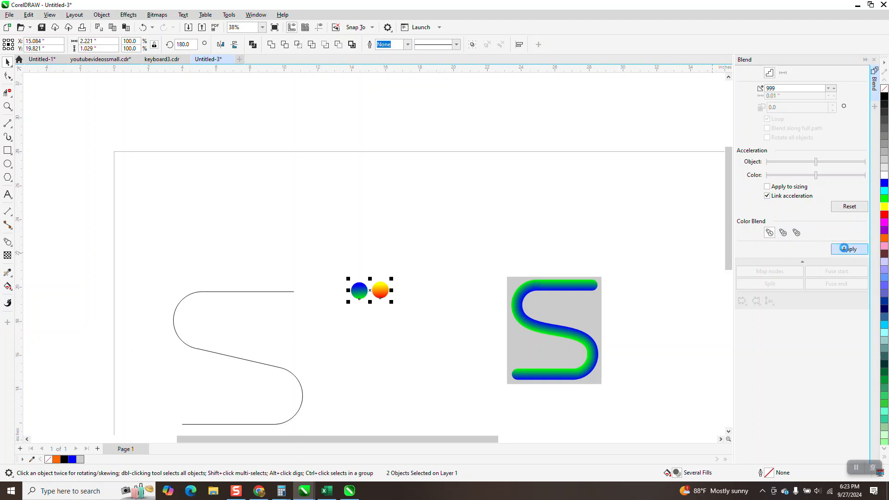
left_click(846, 250)
- Attach the blend of the blue-green and yellow-red circles to the S curve as its new path
left_click(770, 301)
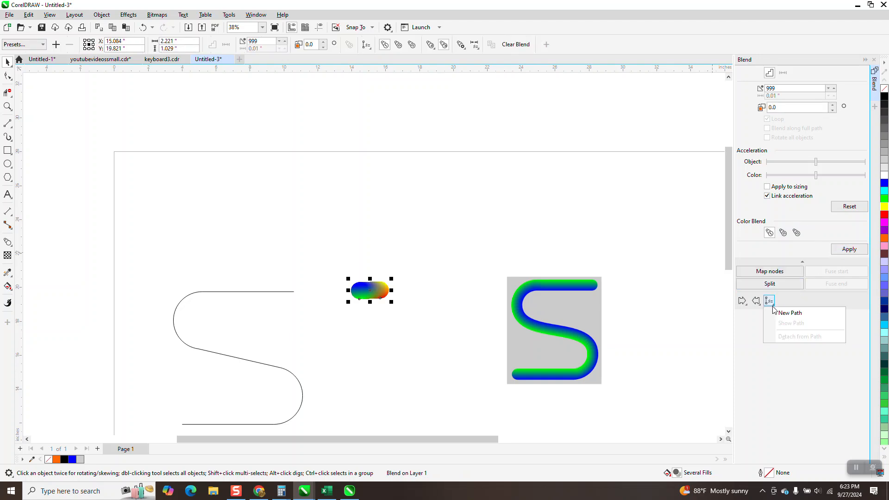
left_click(783, 311)
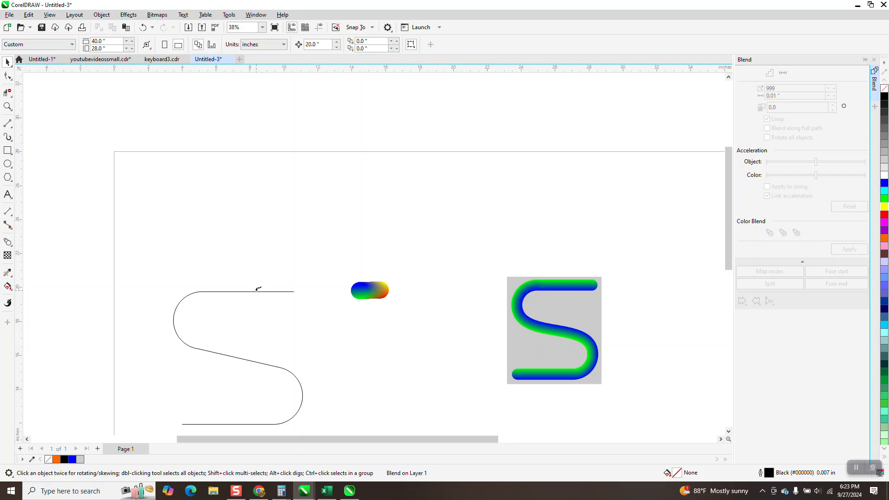
left_click(258, 291)
left_click(451, 278)
left_click(293, 295)
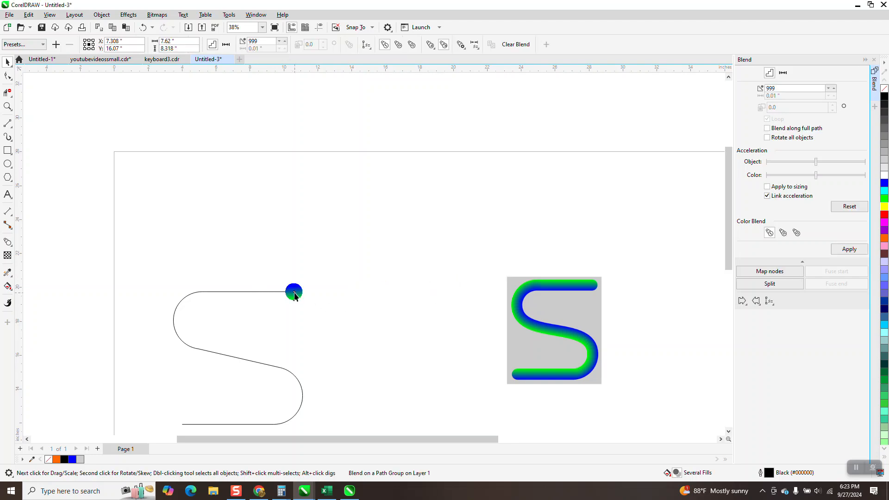
- Try the multicolor blend along the full path with all objects rotated, and undo back to the two unblended circles
left_click(768, 128)
left_click(768, 138)
left_click(849, 249)
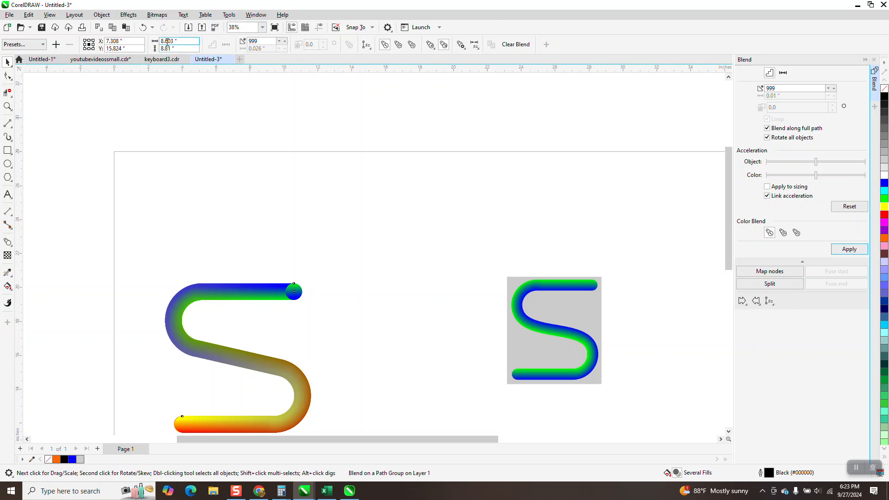
left_click(142, 28)
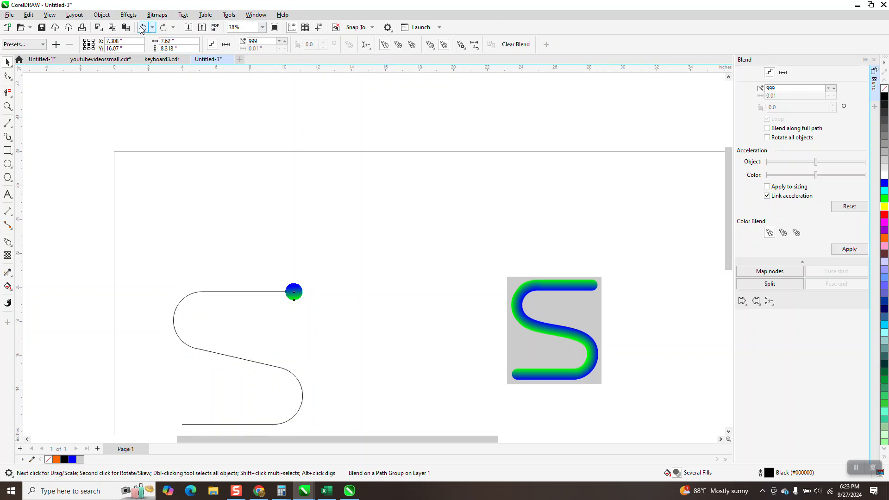
left_click(141, 28)
left_click(142, 28)
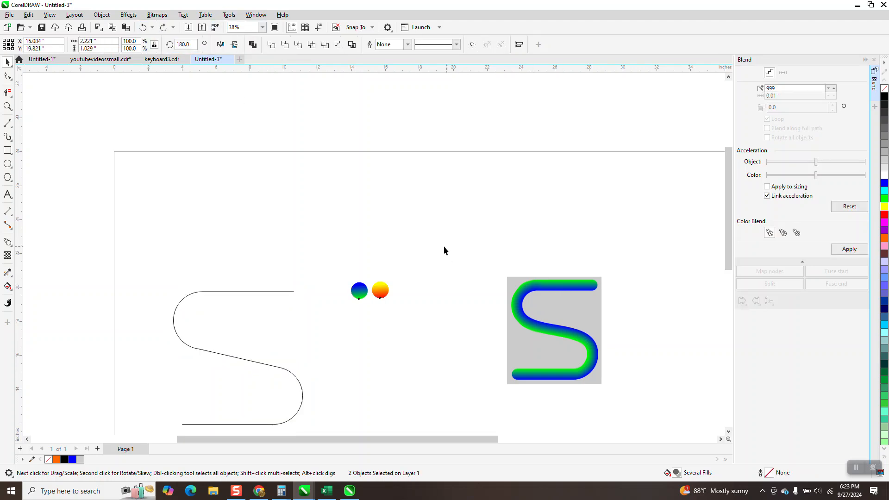
- Delete the yellow-red circle and place a copy of the blue-green circle about 5.2 inches to the right of the original
left_click(379, 291)
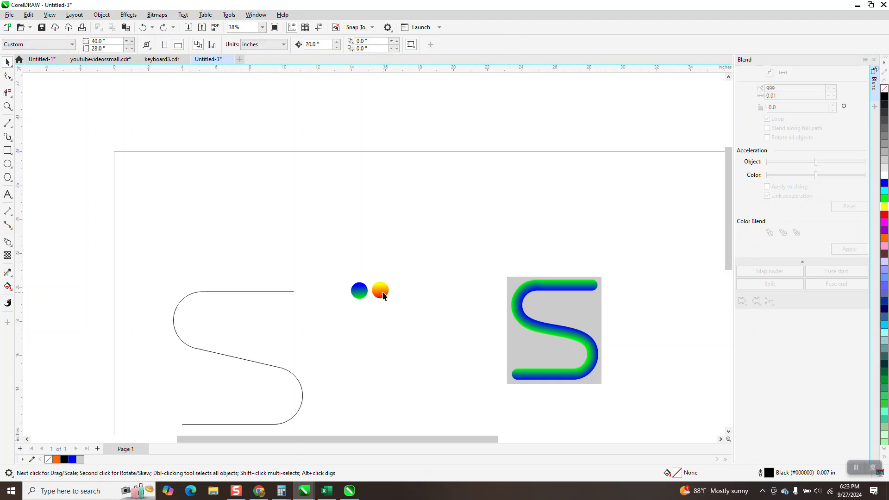
key("Delete")
left_click(364, 296)
left_click_drag(361, 295, 449, 289)
- Blend the two identical blue-green circles with 999 steps
left_click_drag(304, 251, 477, 327)
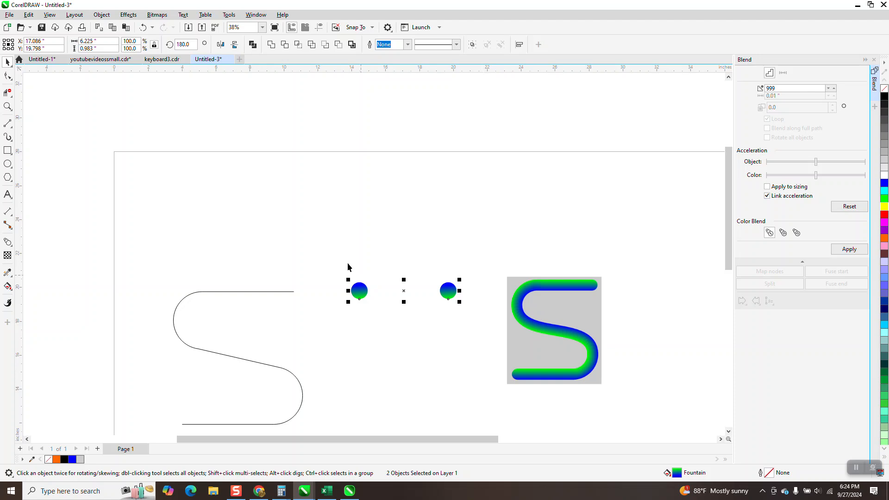
left_click_drag(409, 319, 485, 334)
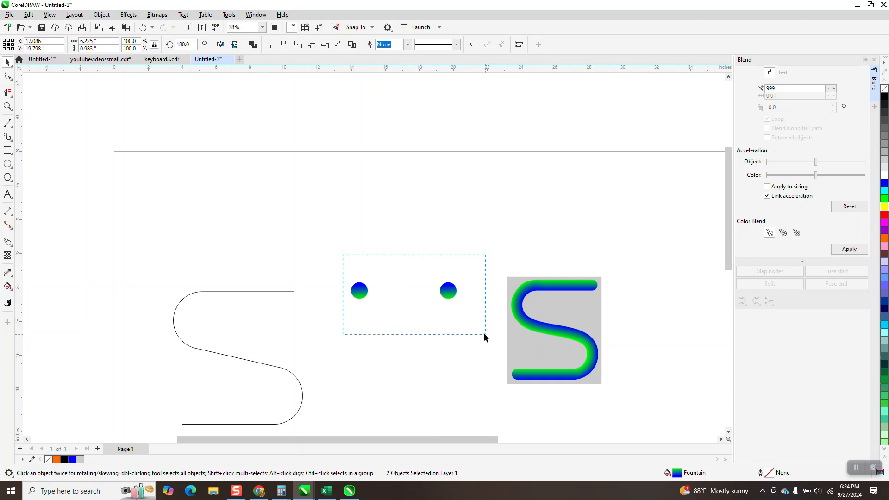
left_click(860, 252)
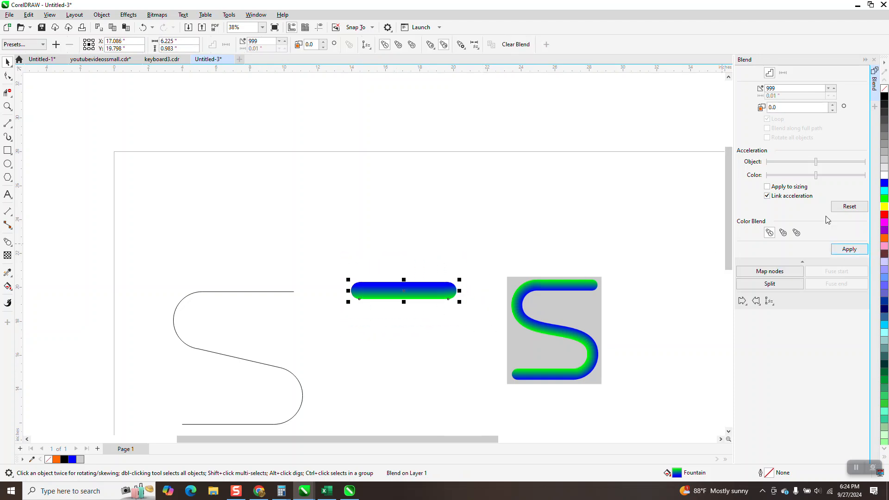
- Attach the straight blend to the S curve as its new path, and spread it along the full path with all objects rotated
left_click(775, 306)
left_click(793, 313)
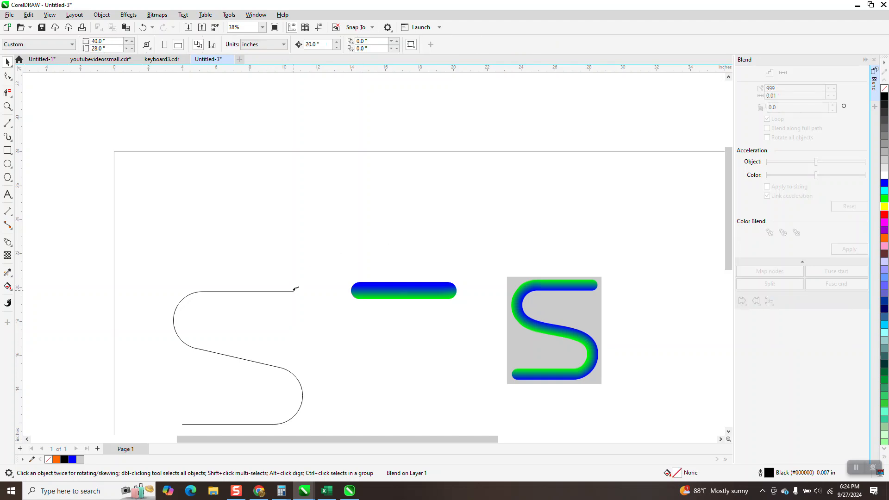
left_click(294, 290)
left_click(435, 275)
left_click(293, 291)
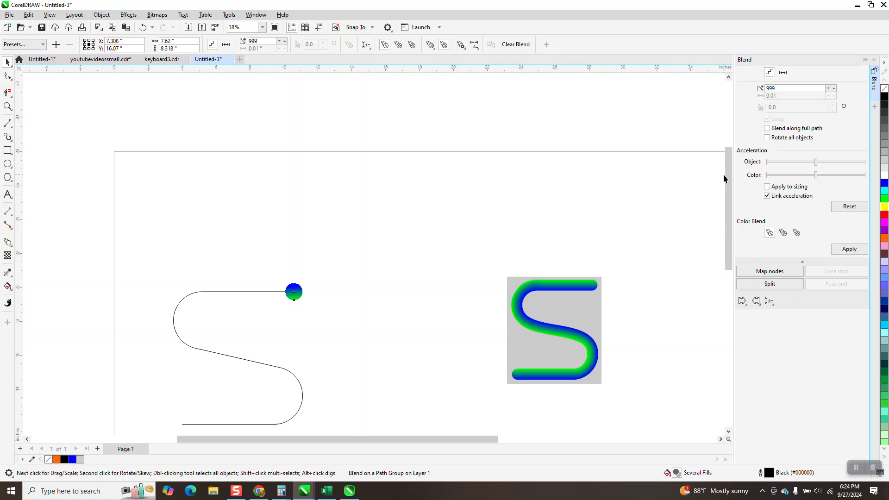
left_click(768, 129)
left_click(847, 251)
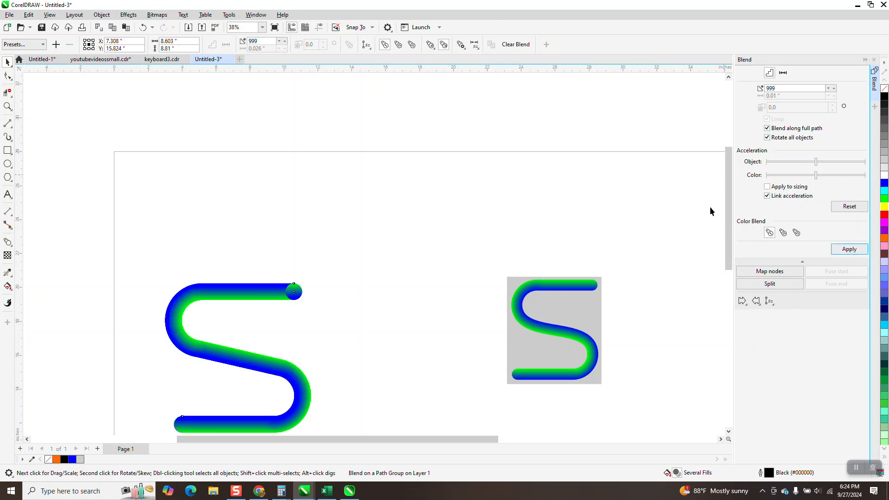
left_click(417, 212)
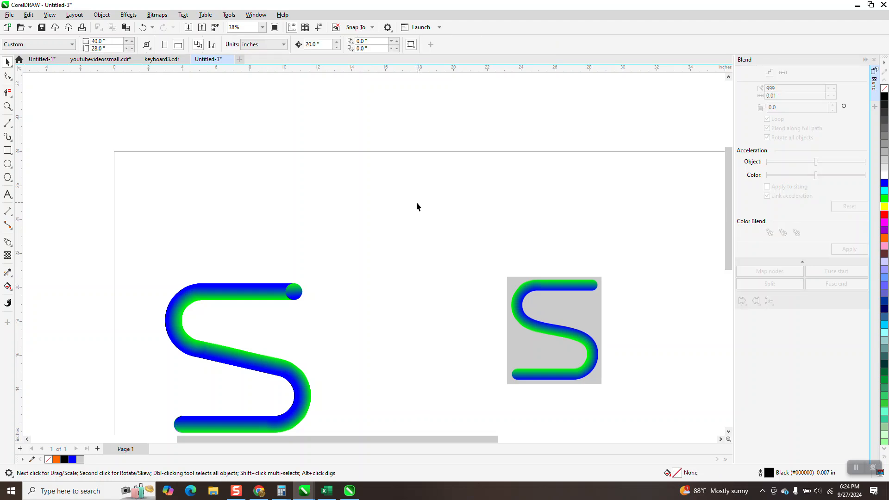
scroll(335, 220, "down", 1)
left_click(302, 270)
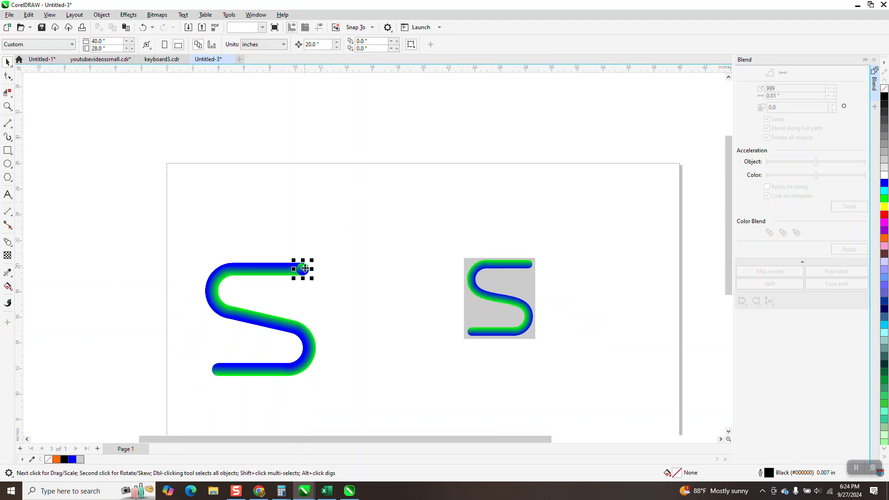
left_click(101, 15)
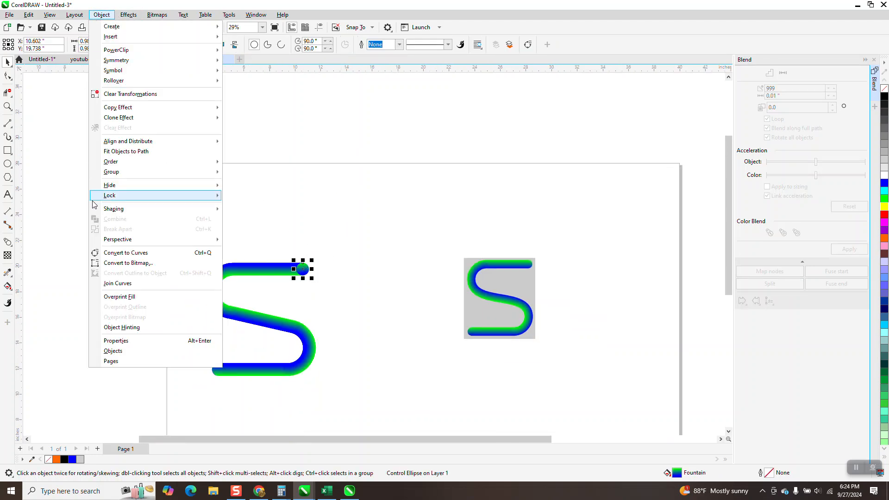
mouse_move(109, 176)
left_click(156, 198)
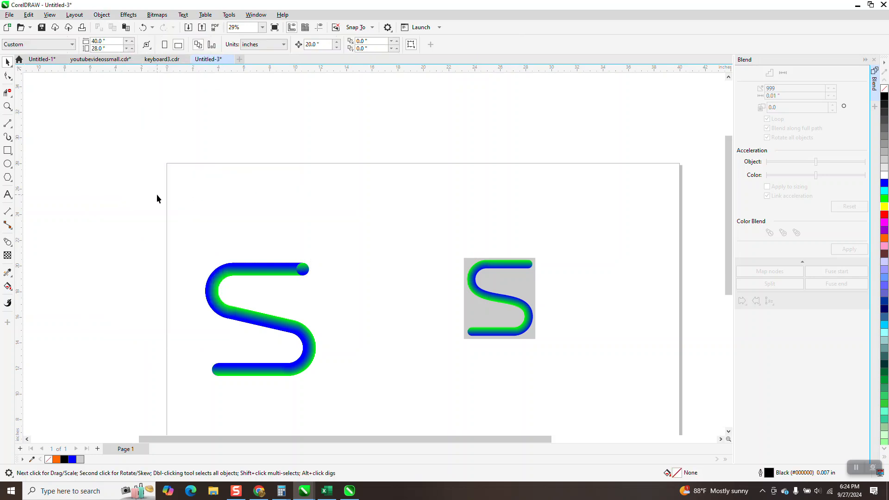
- Break apart the blend that runs along the S path
left_click(294, 262)
left_click(101, 15)
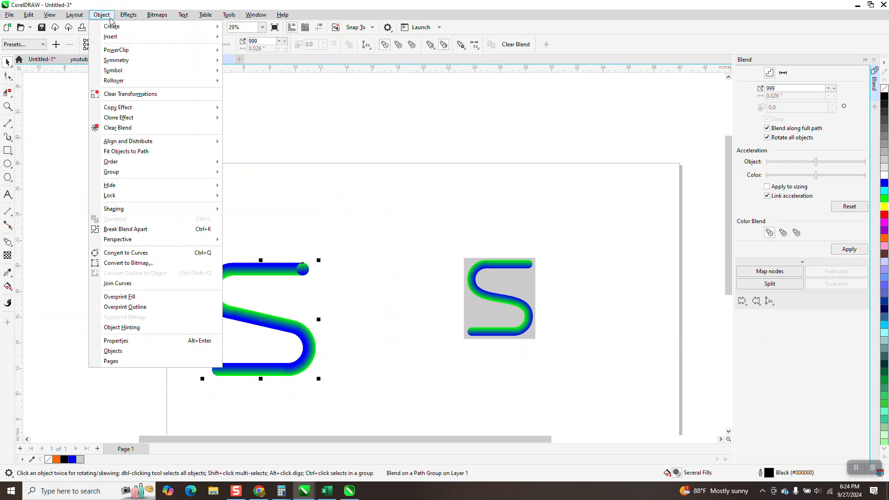
left_click(134, 229)
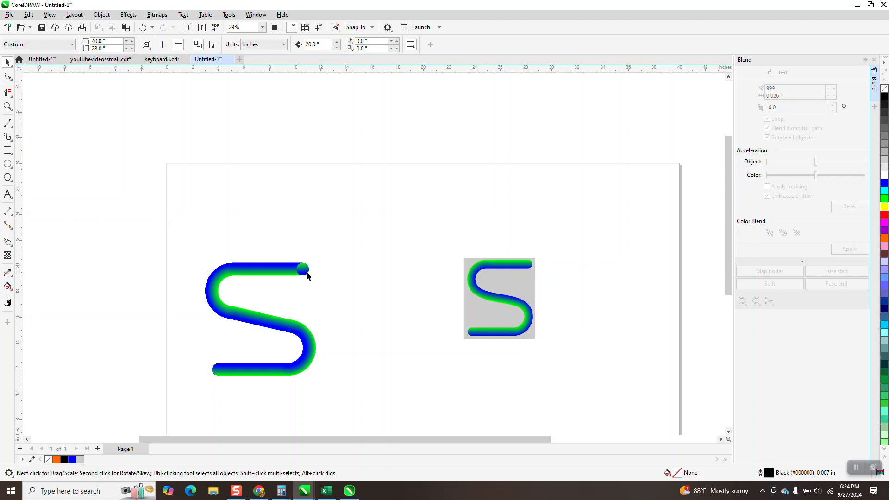
- Move the mismatched gradient circle off the upper end of the large S to about X 15.8, Y 24.2 inches
left_click_drag(305, 274, 369, 211)
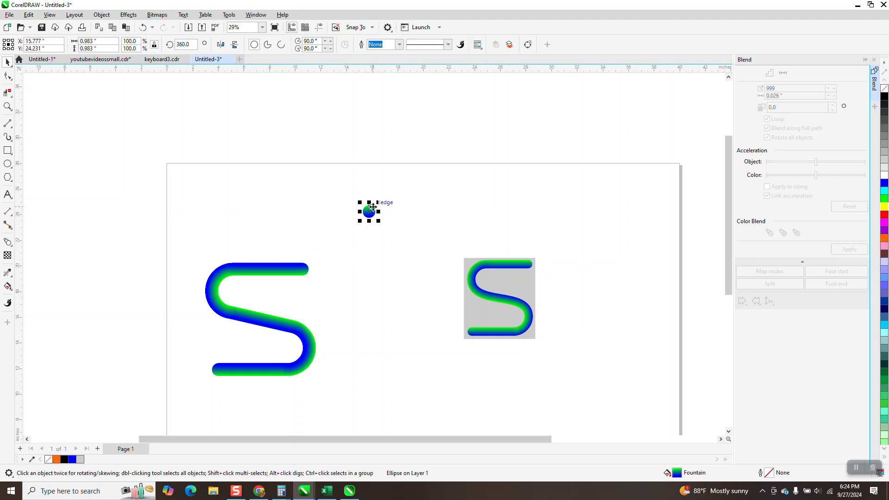
- Draw a black-filled rectangle about 11.2 by 10.7 inches around the large S and send it to the back of the page
left_click(8, 150)
left_click_drag(189, 250, 332, 387)
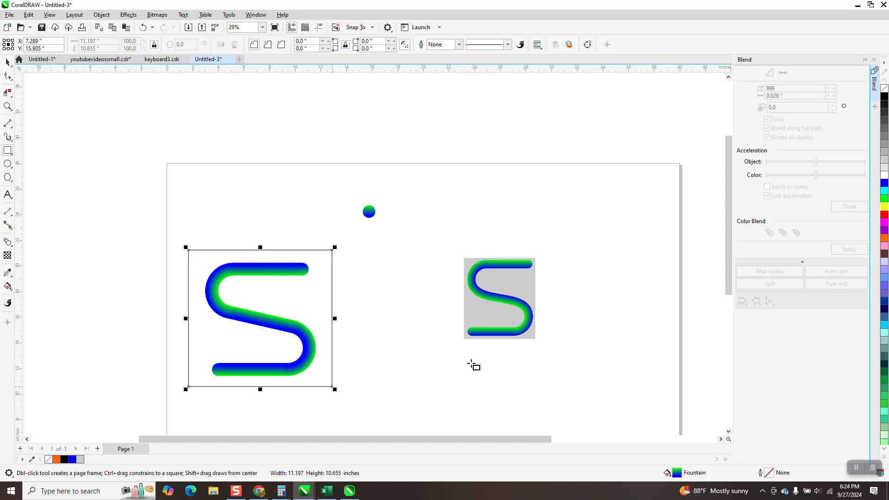
left_click(885, 96)
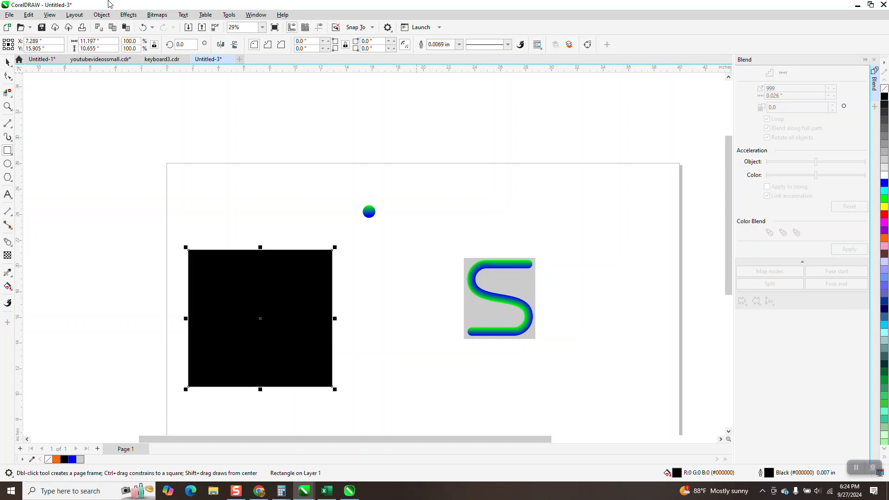
left_click(102, 14)
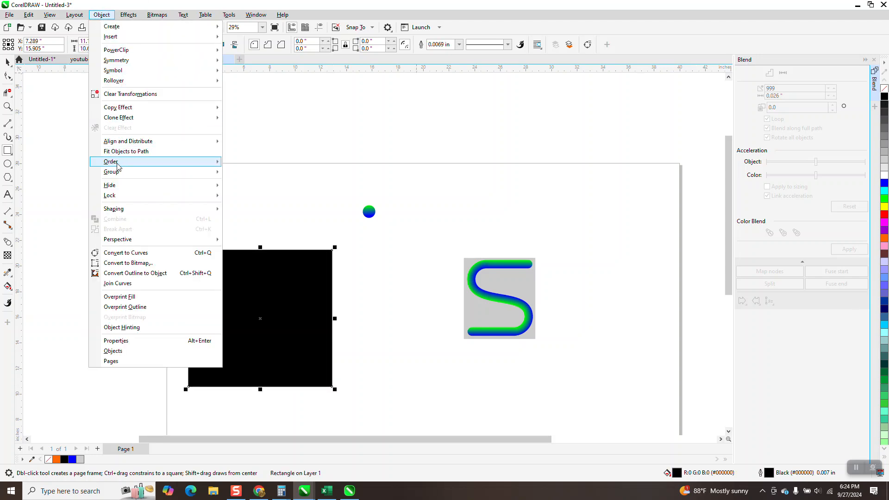
mouse_move(121, 162)
left_click(246, 174)
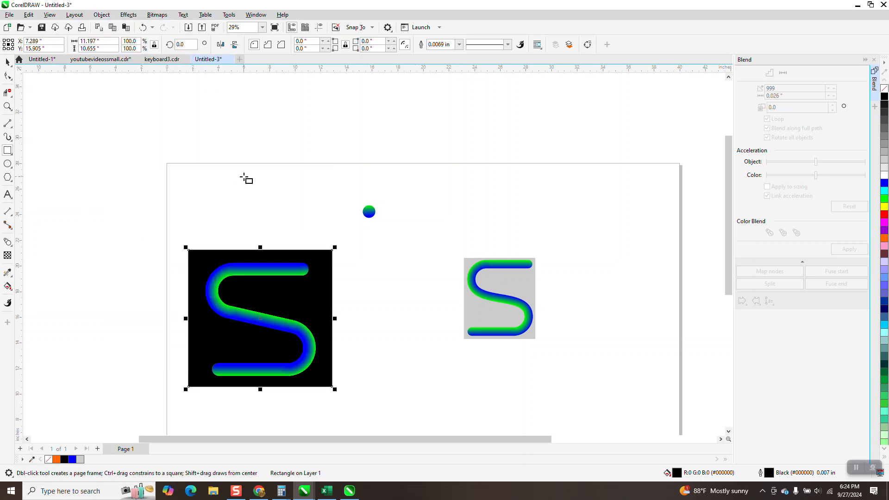
left_click(8, 107)
left_click_drag(190, 250, 350, 383)
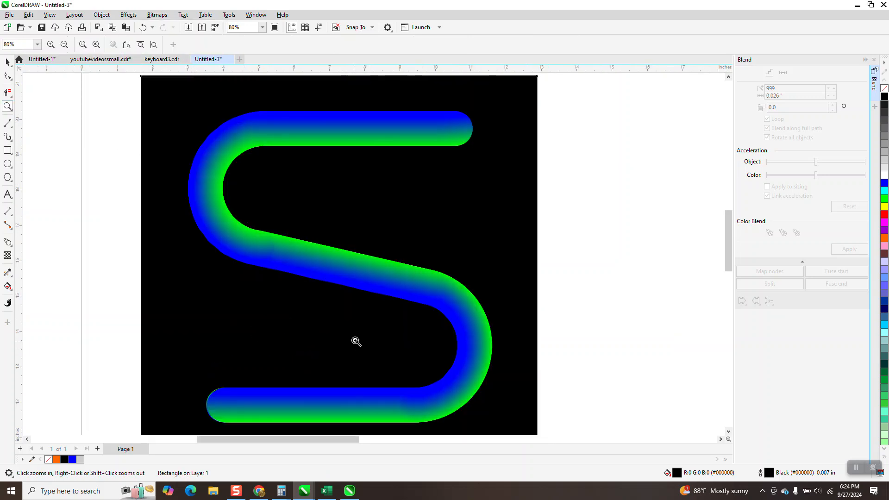